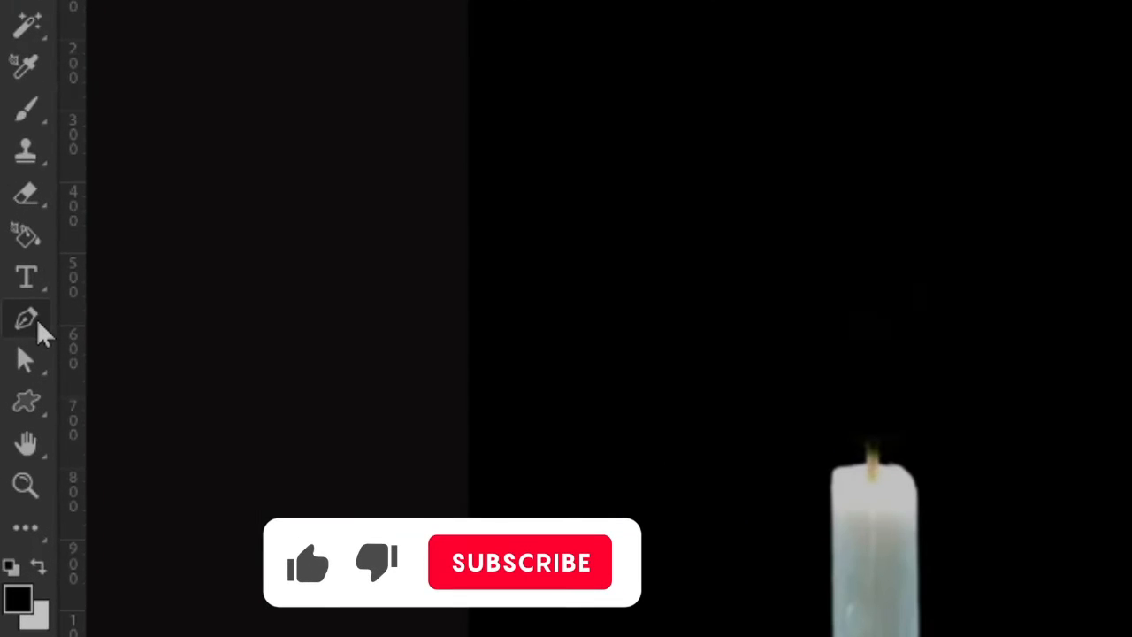
- Draw the left side of a curved flame path with the Pen tool, from the candle wick up to a pointed tip
right_click(36, 318)
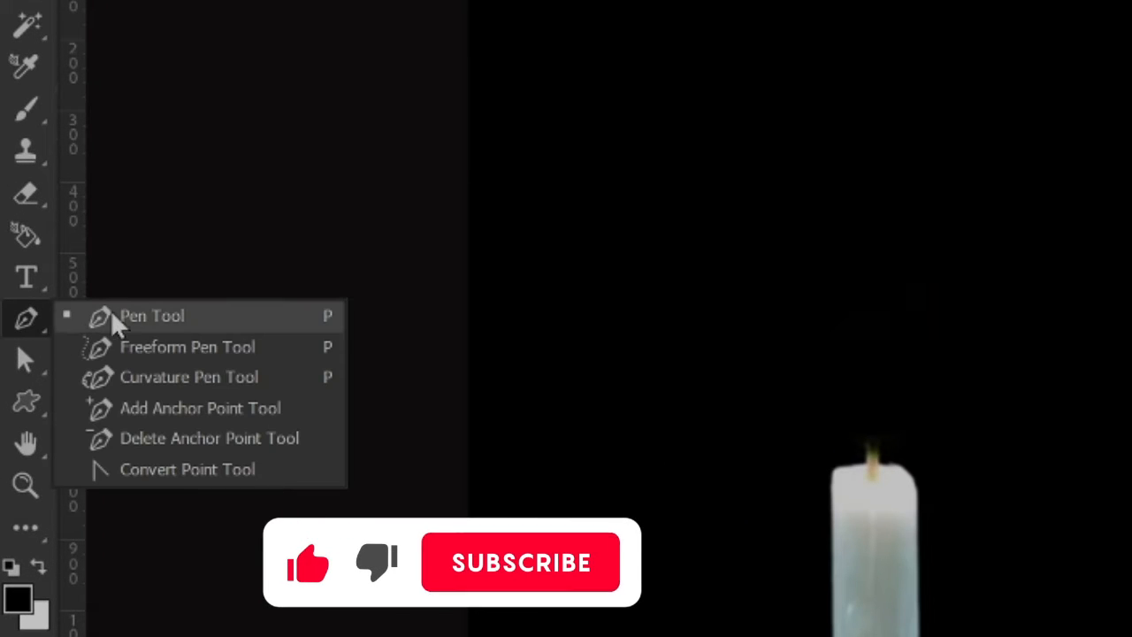
click(156, 319)
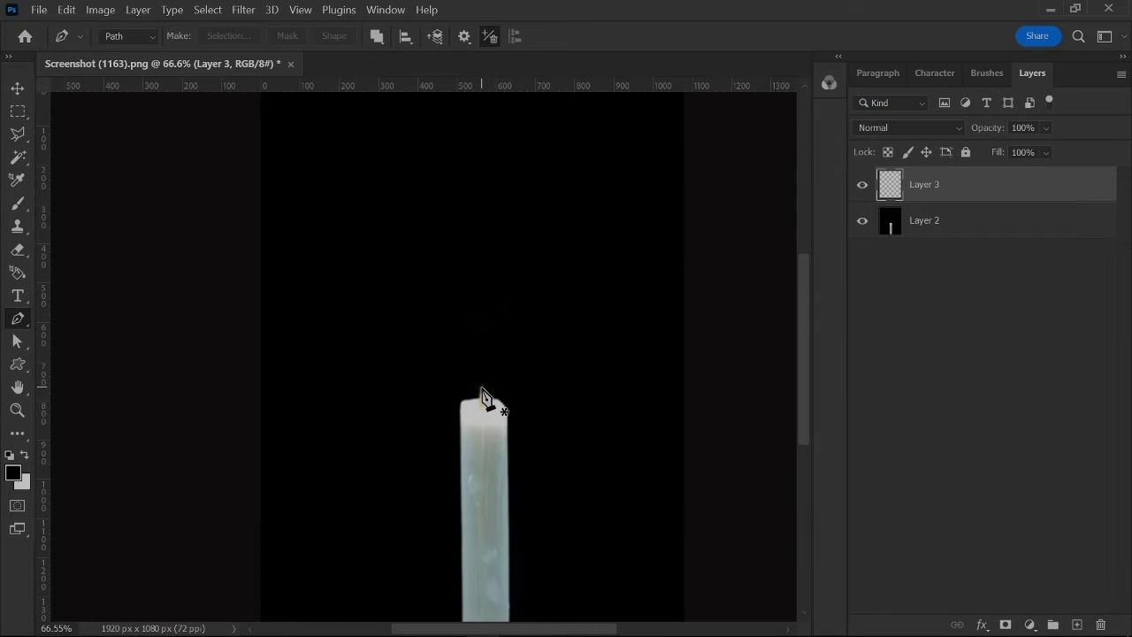
click(478, 386)
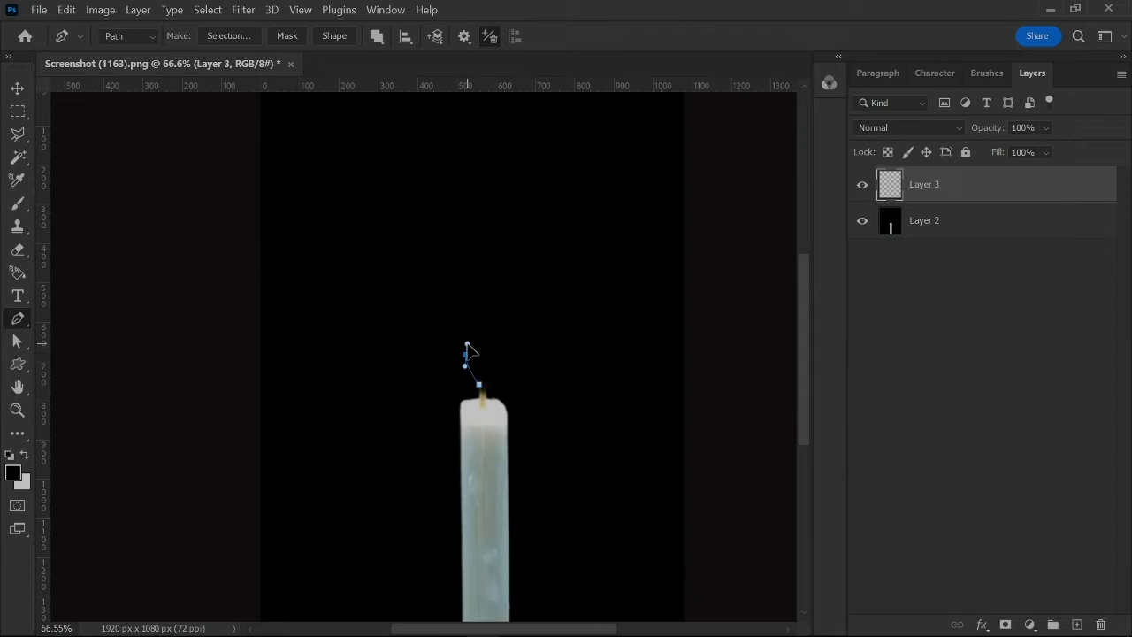
key(alt)
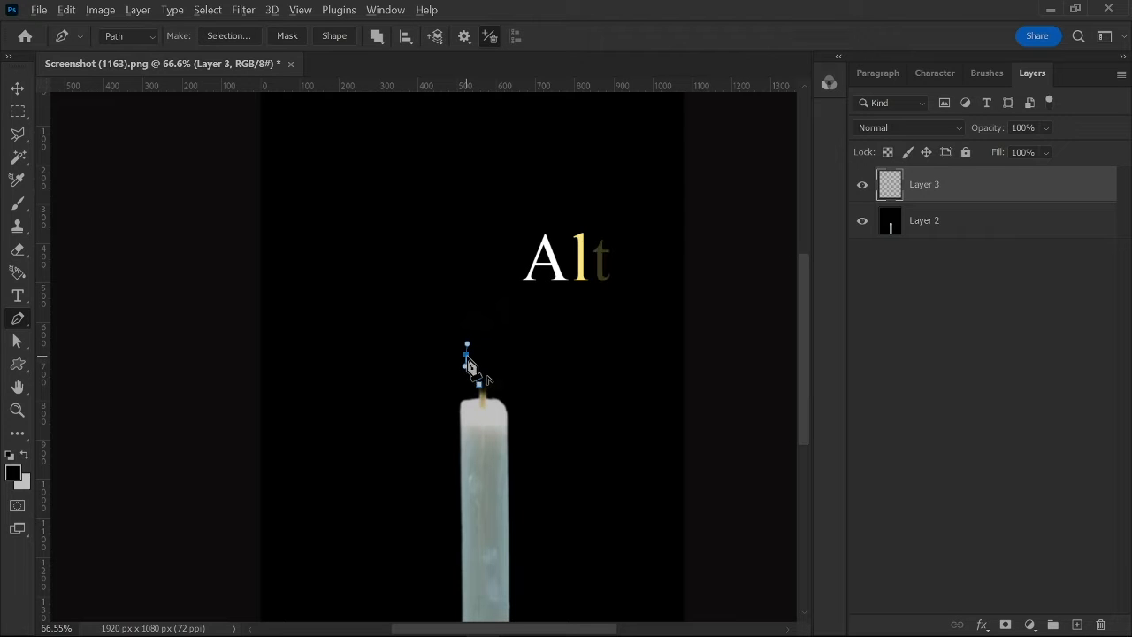
drag(473, 303, 481, 292)
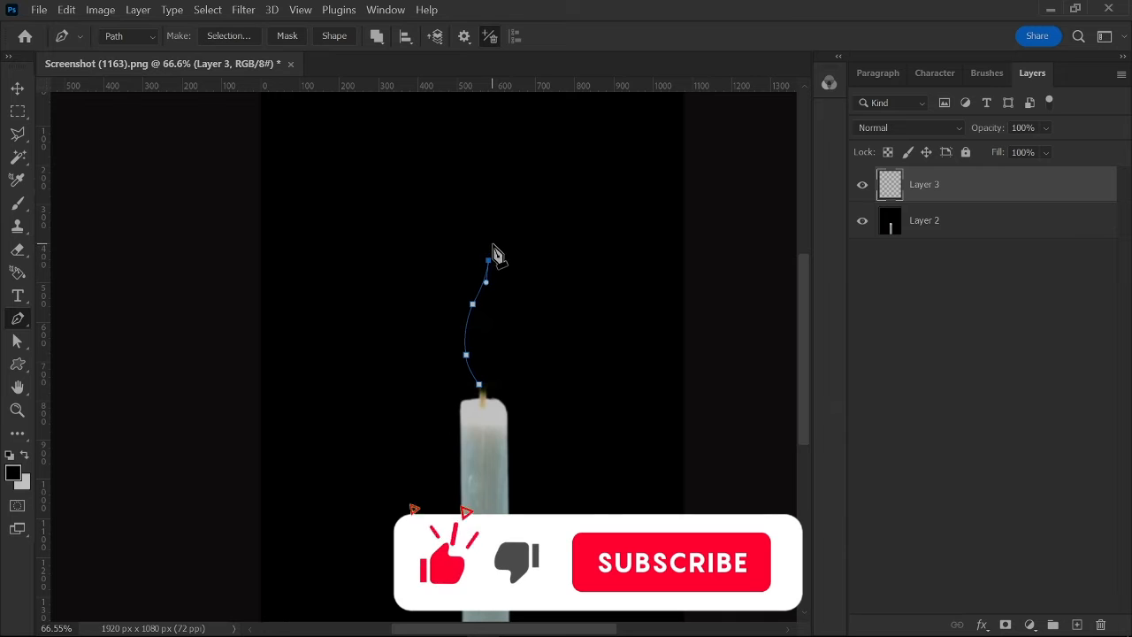
click(490, 239)
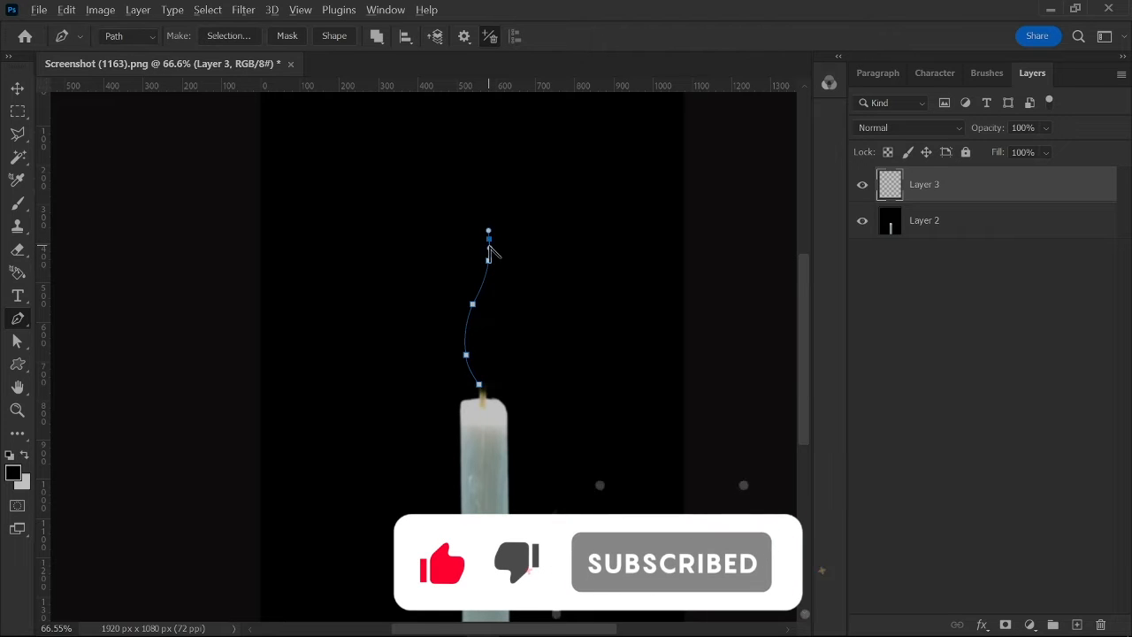
- Continue the path in curves down the flame's right side and close it at the wick
drag(504, 299, 499, 311)
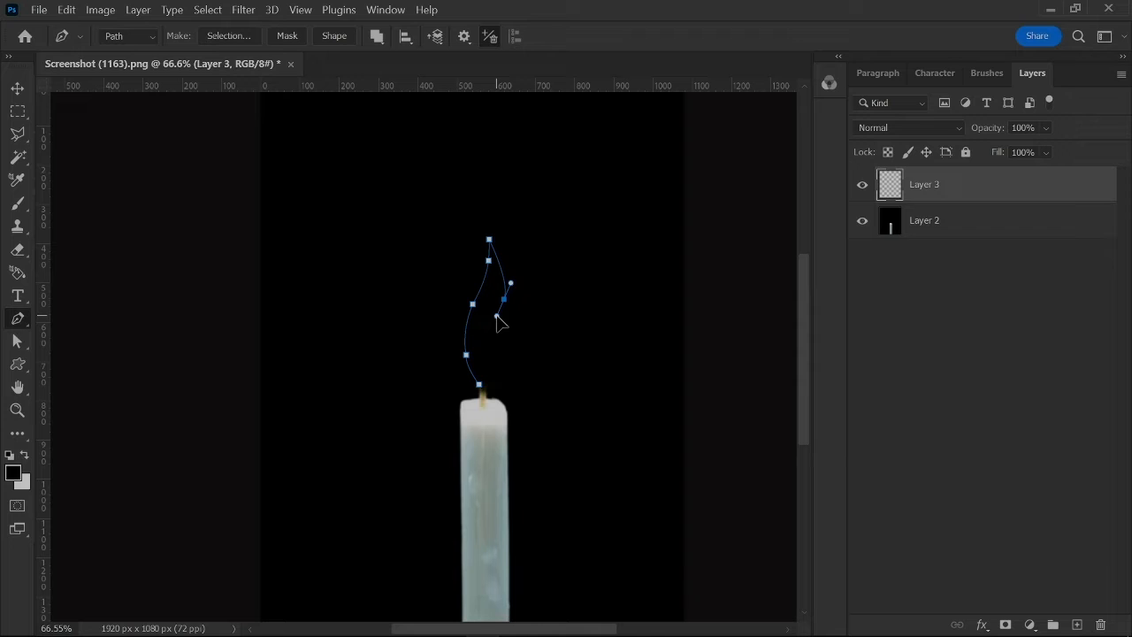
alt+click(503, 300)
drag(504, 337, 511, 345)
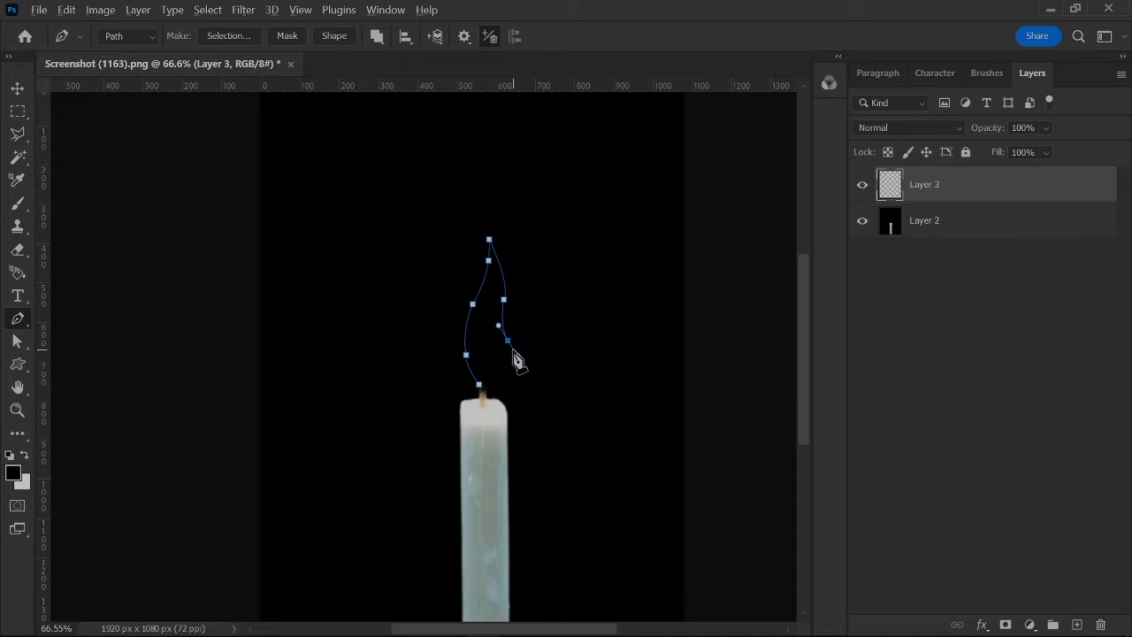
alt+click(509, 343)
drag(502, 369, 498, 382)
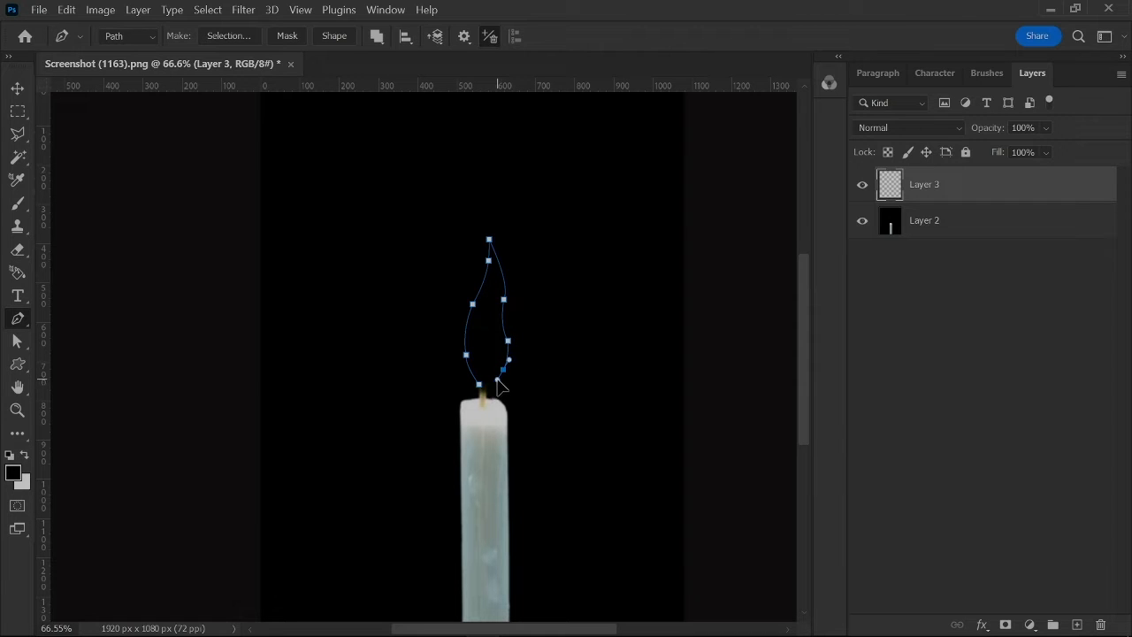
alt+click(504, 371)
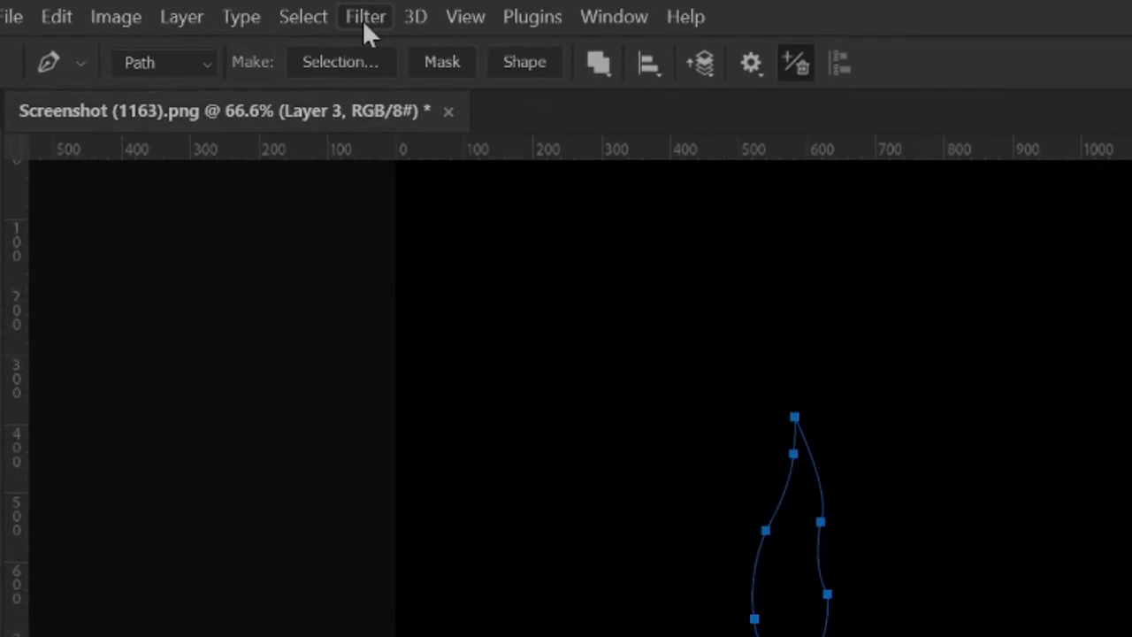
- Start the Flame render filter on the path in Layer 3 and choose the flame type 6. Candle Light
click(243, 9)
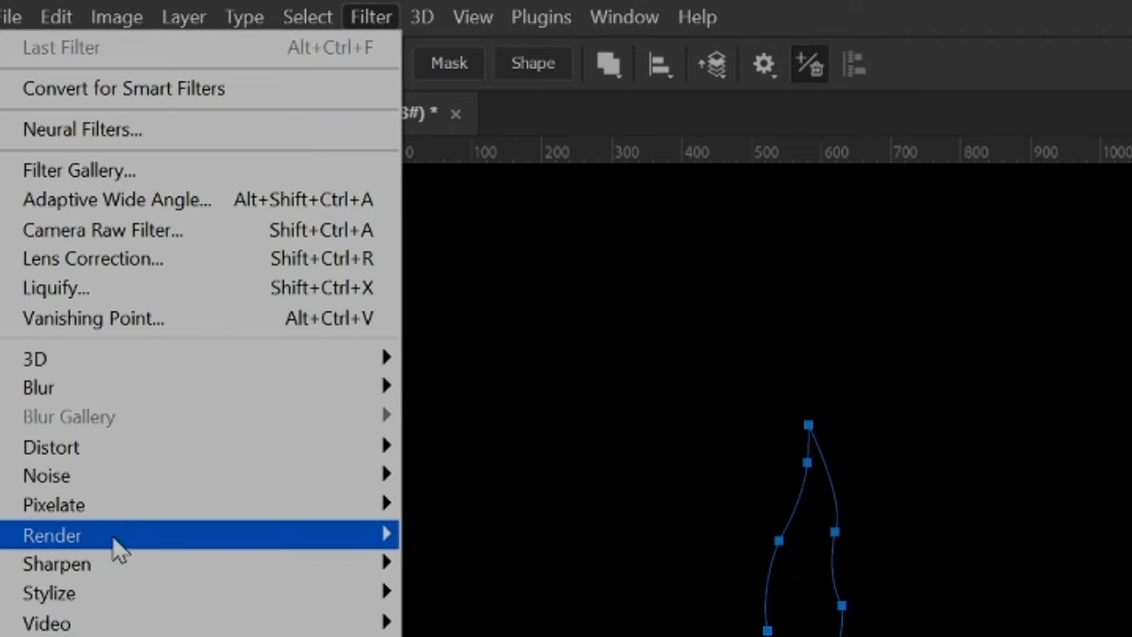
mouse_move(340, 535)
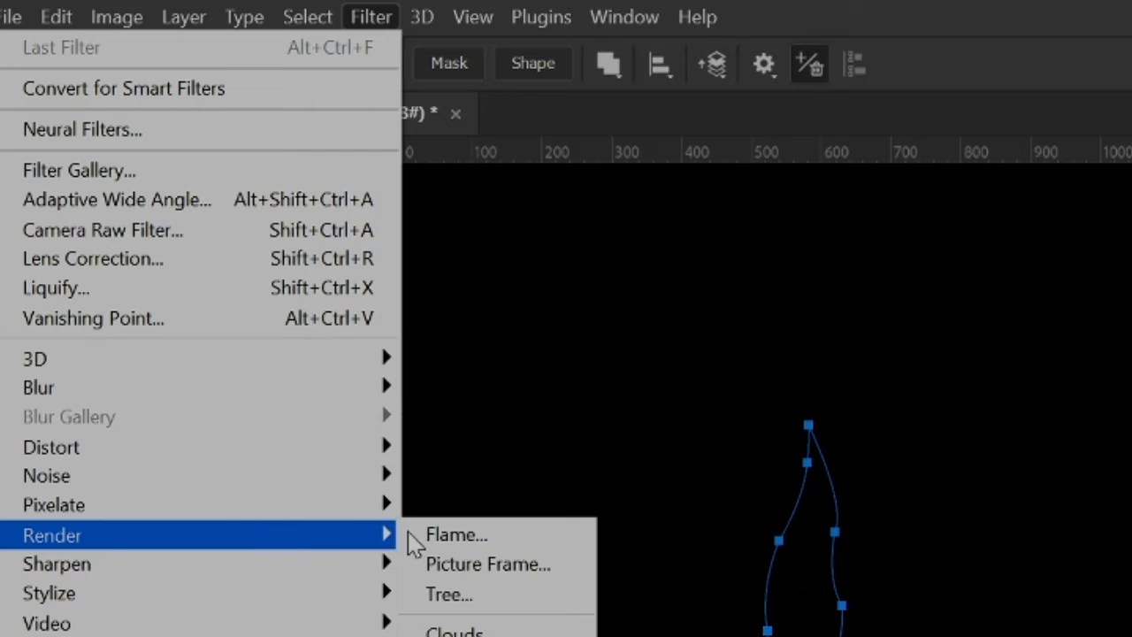
click(500, 544)
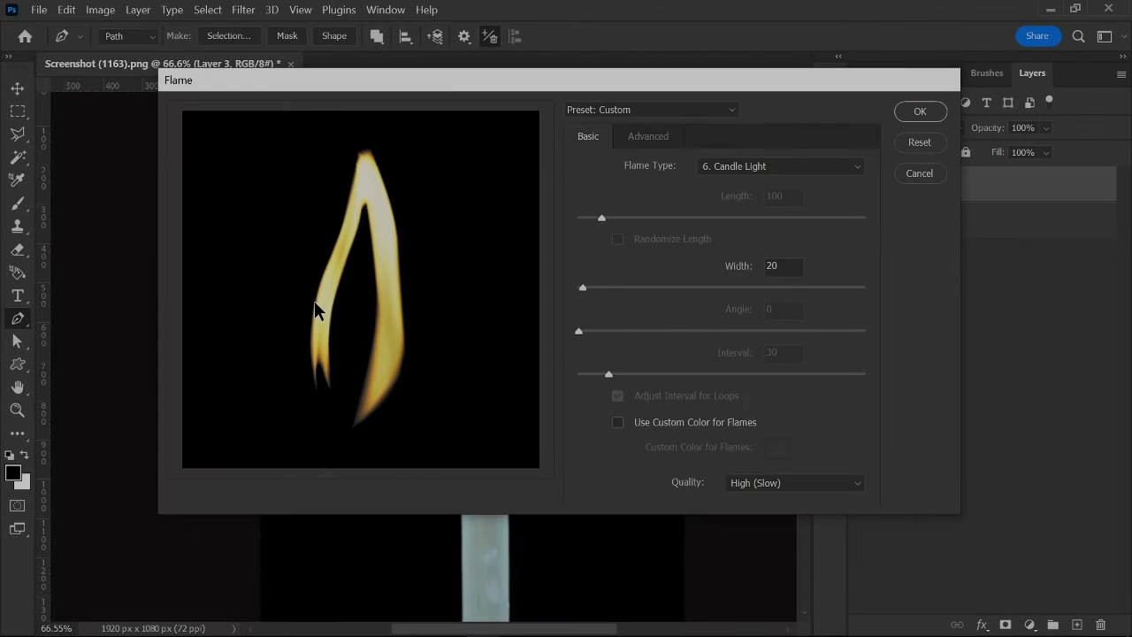
drag(452, 86, 436, 136)
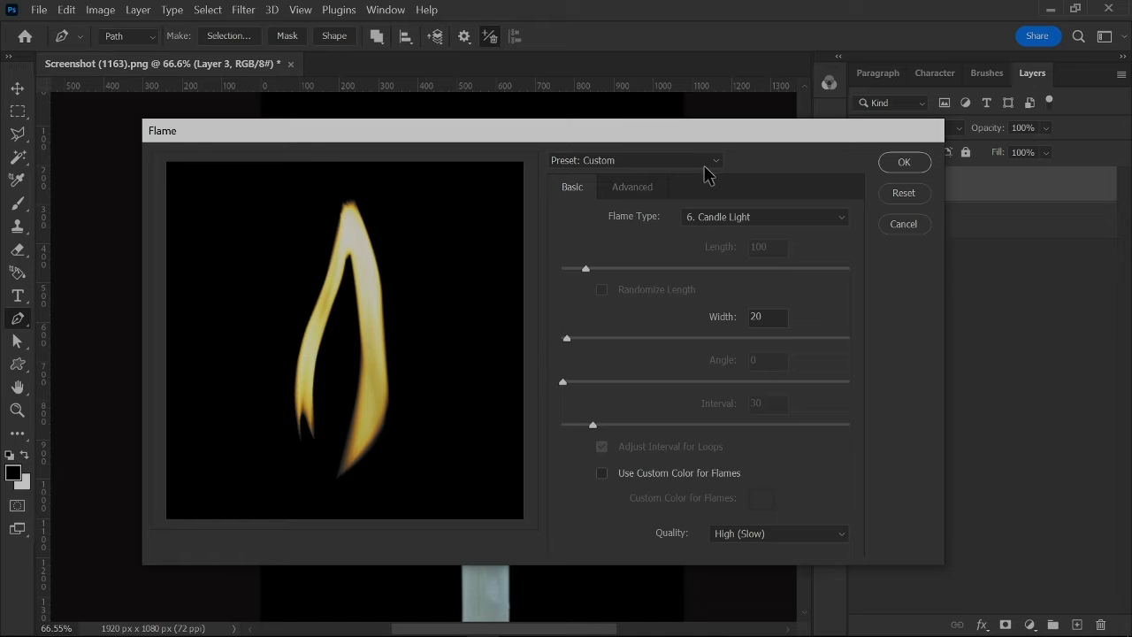
click(774, 221)
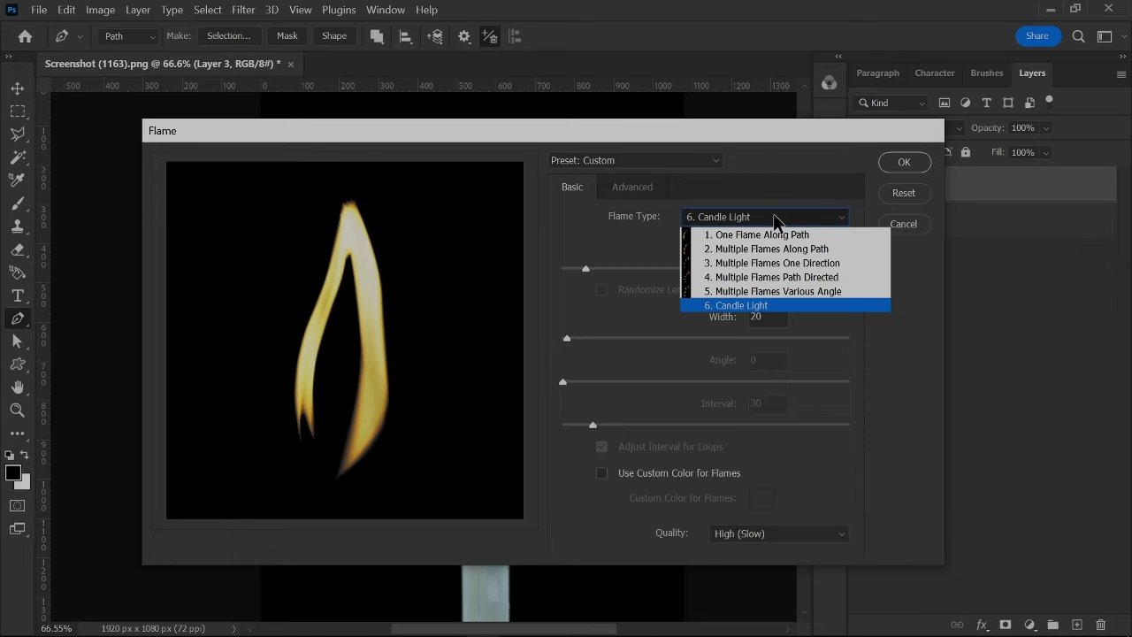
click(747, 305)
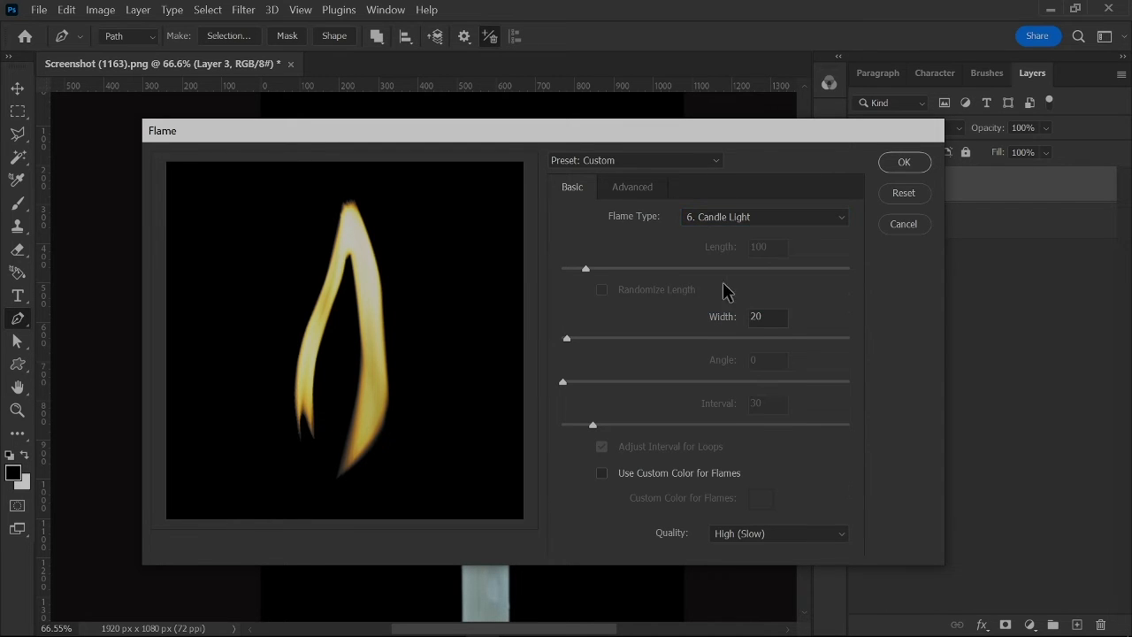
- Enable the custom color for flames, set the flame width to 30 and apply the filter
click(602, 475)
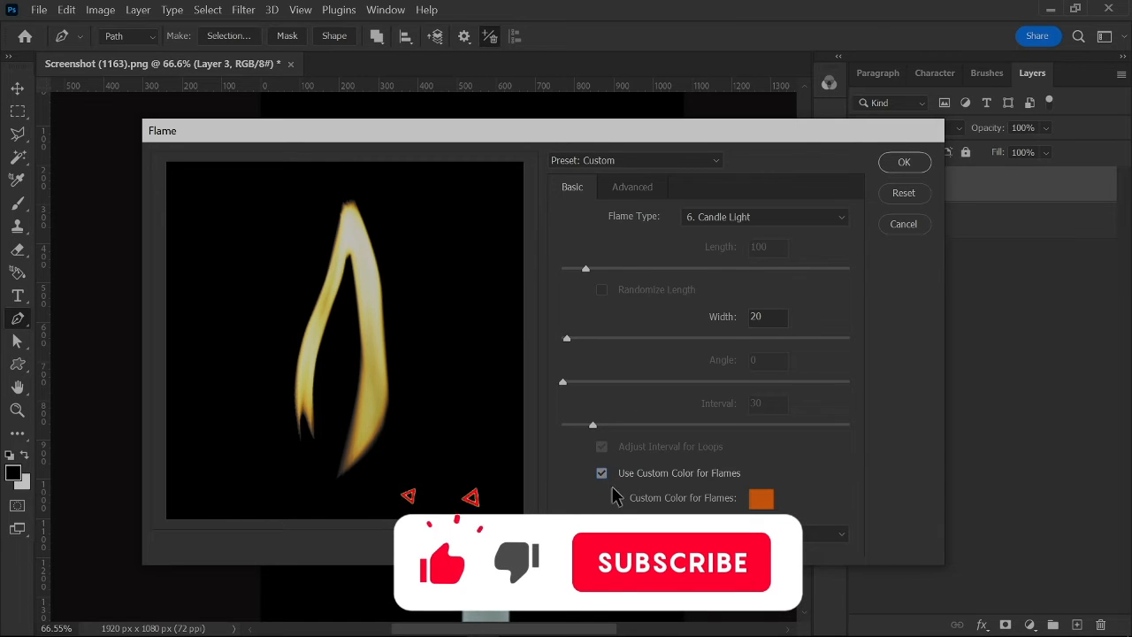
mouse_move(568, 338)
mouse_down()
mouse_move(610, 340)
mouse_move(567, 339)
mouse_up()
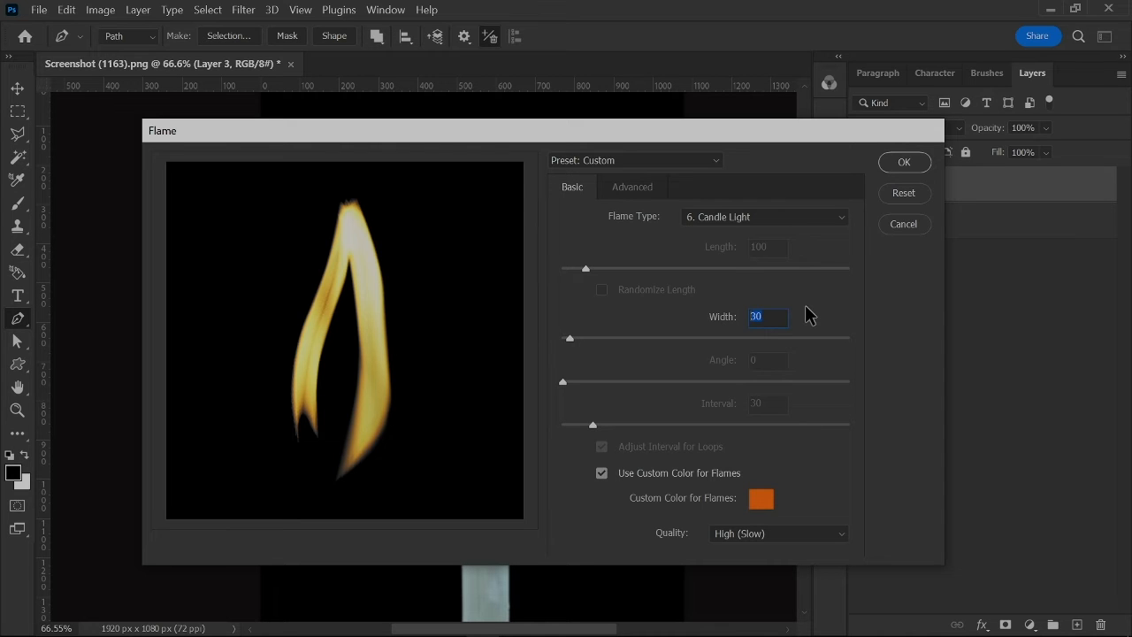
click(898, 163)
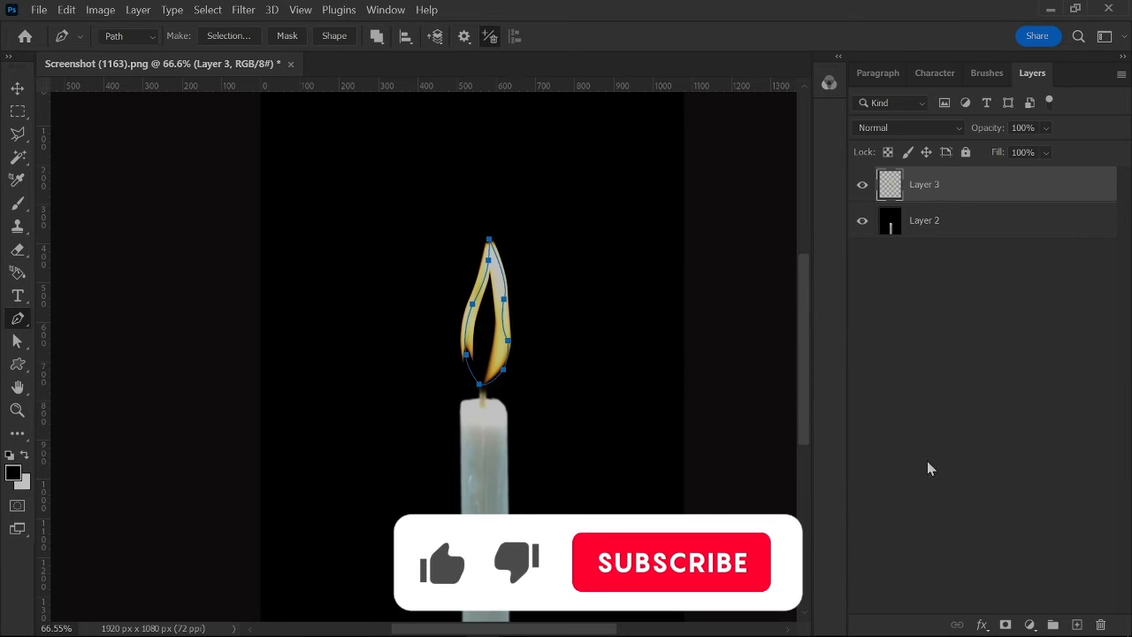
- Add a new layer above the flame layer and set its blend mode to Screen
click(1076, 624)
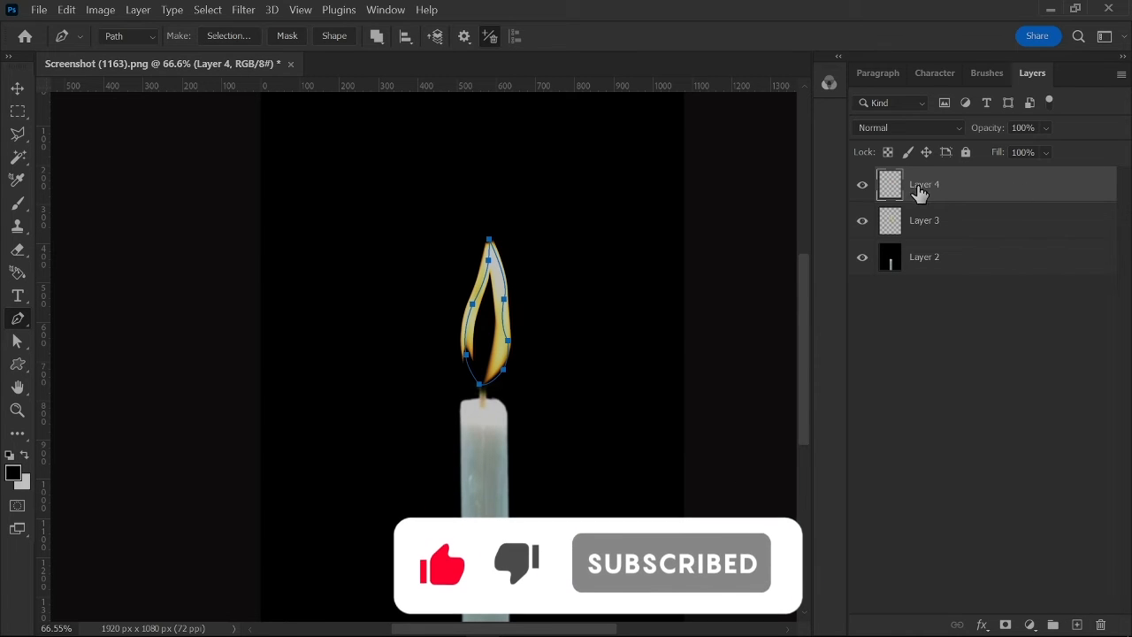
click(903, 129)
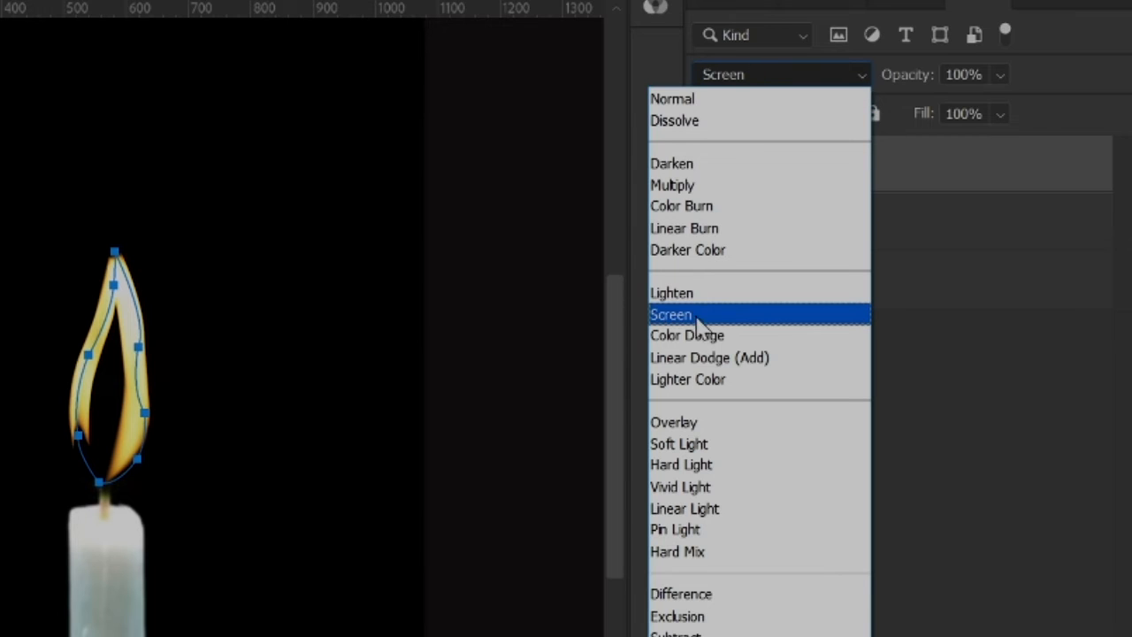
click(681, 316)
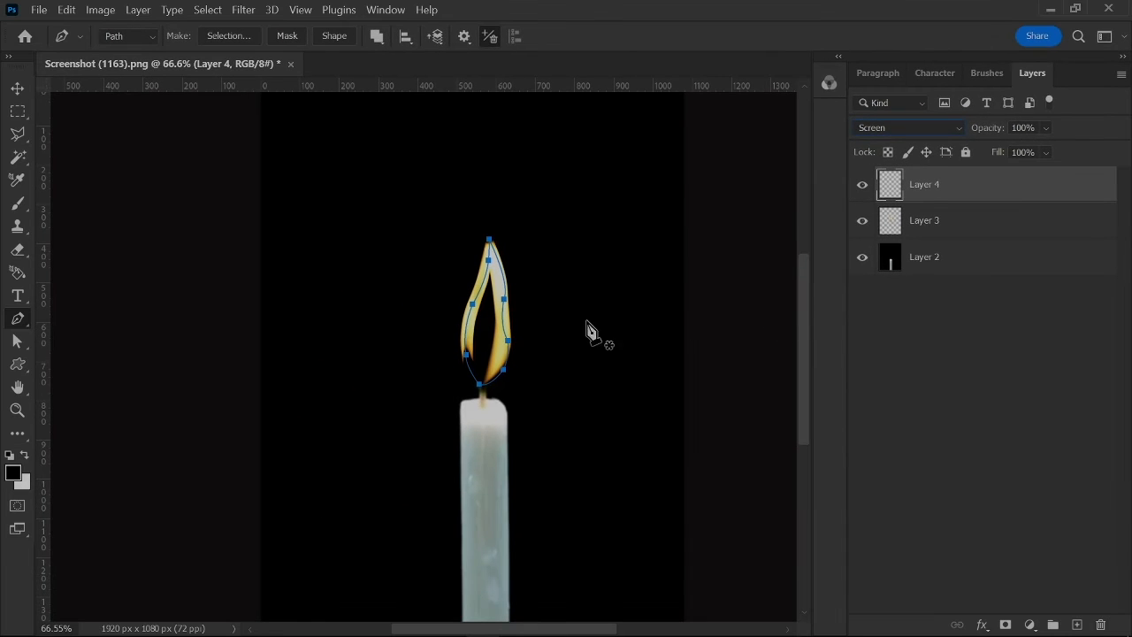
- Set the foreground color to the orange fd890d
click(12, 473)
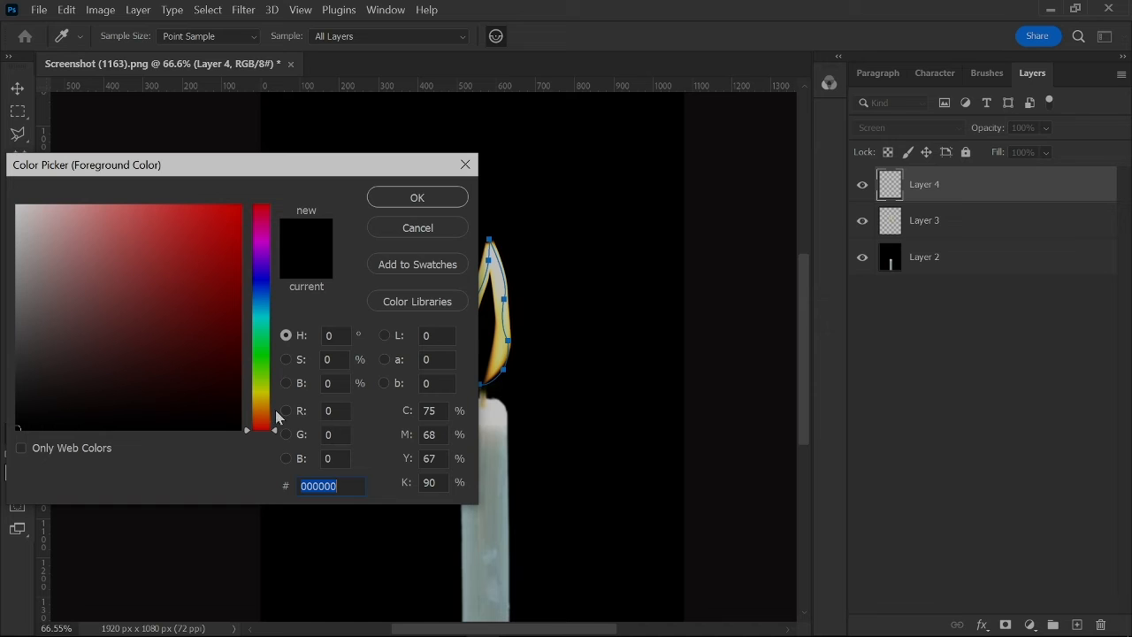
click(260, 408)
click(233, 206)
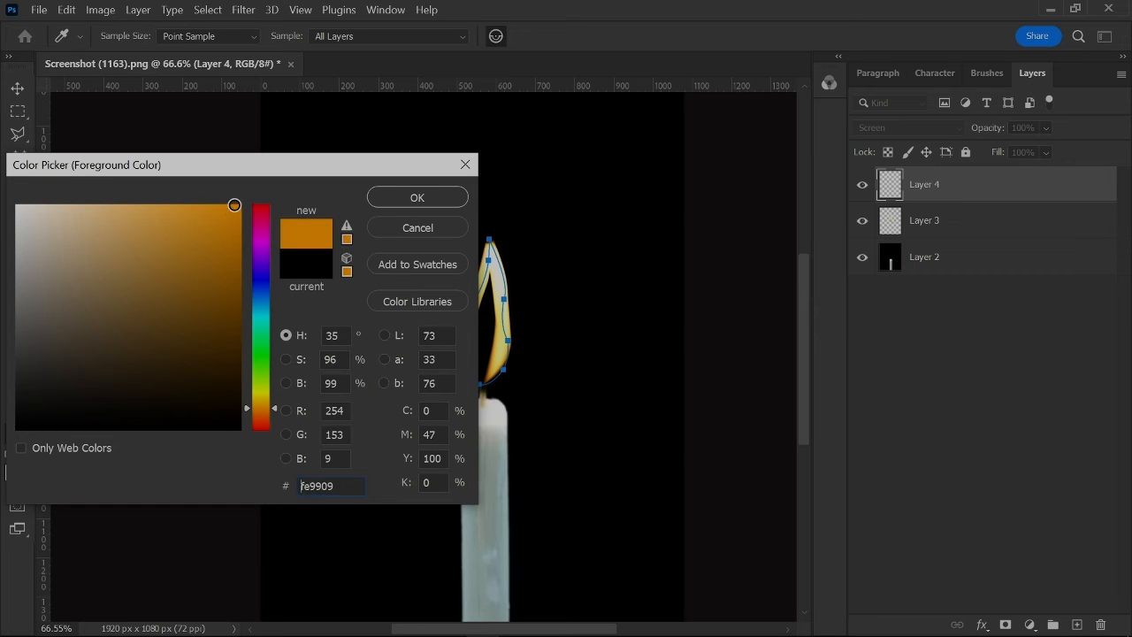
drag(216, 221, 229, 207)
drag(321, 168, 551, 168)
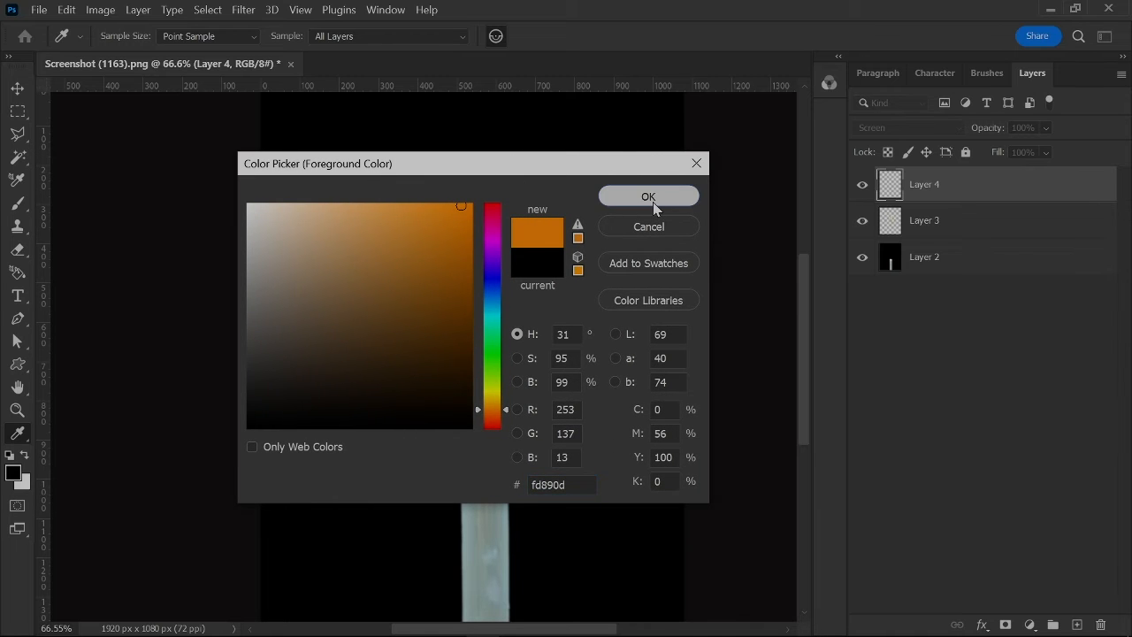
click(651, 202)
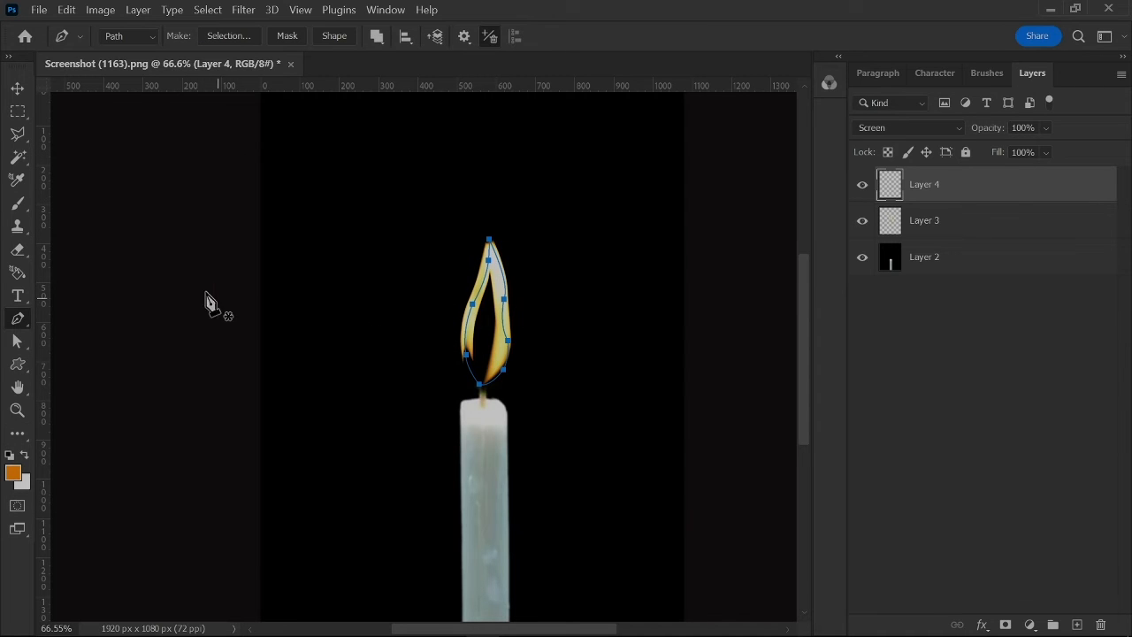
- Set up a soft Brush with 43% opacity and 23% flow
click(22, 206)
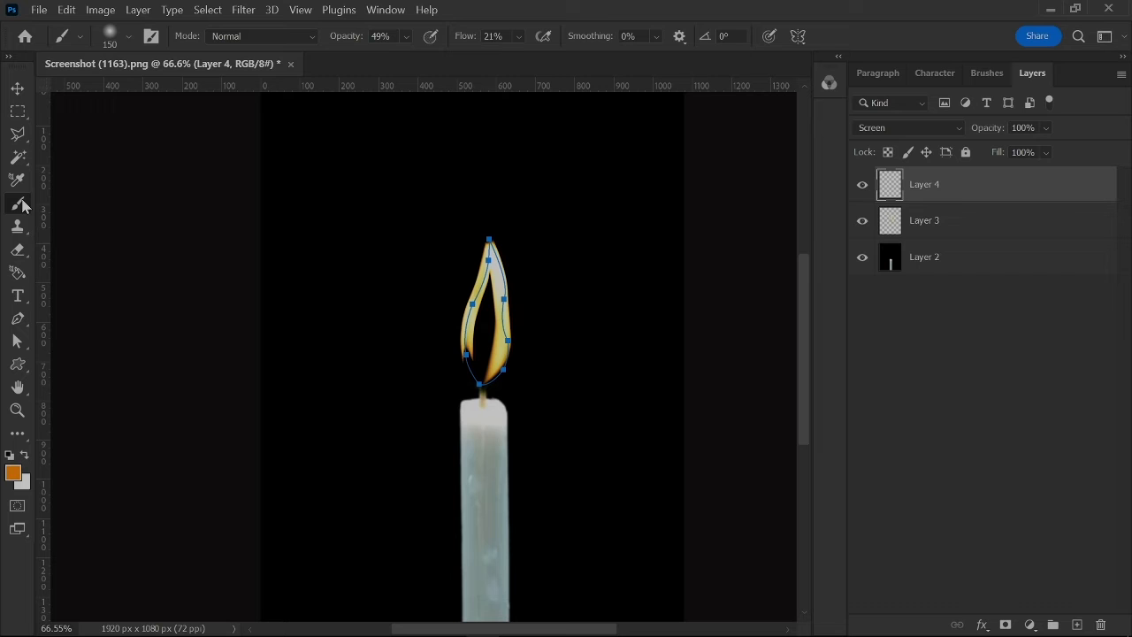
click(74, 204)
click(127, 35)
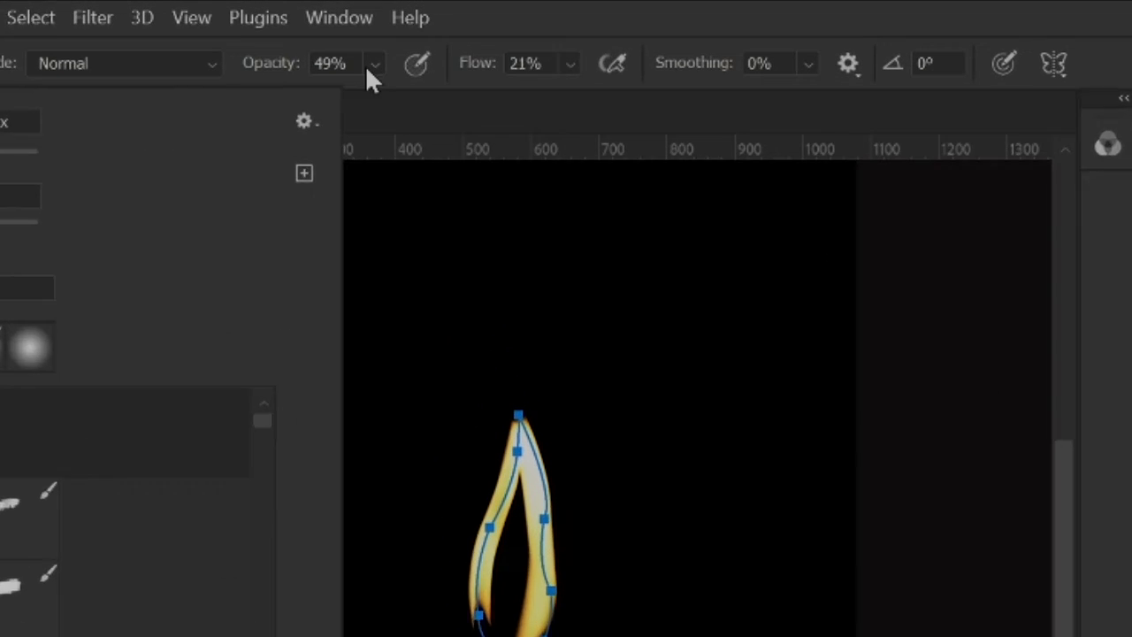
click(405, 36)
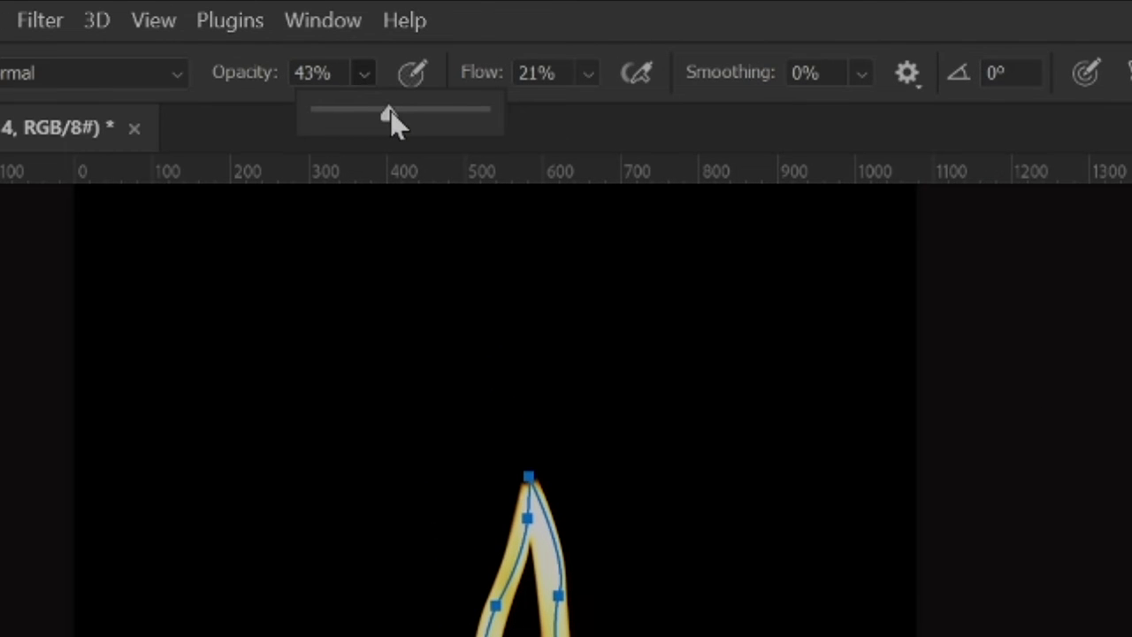
click(588, 75)
drag(601, 114, 611, 113)
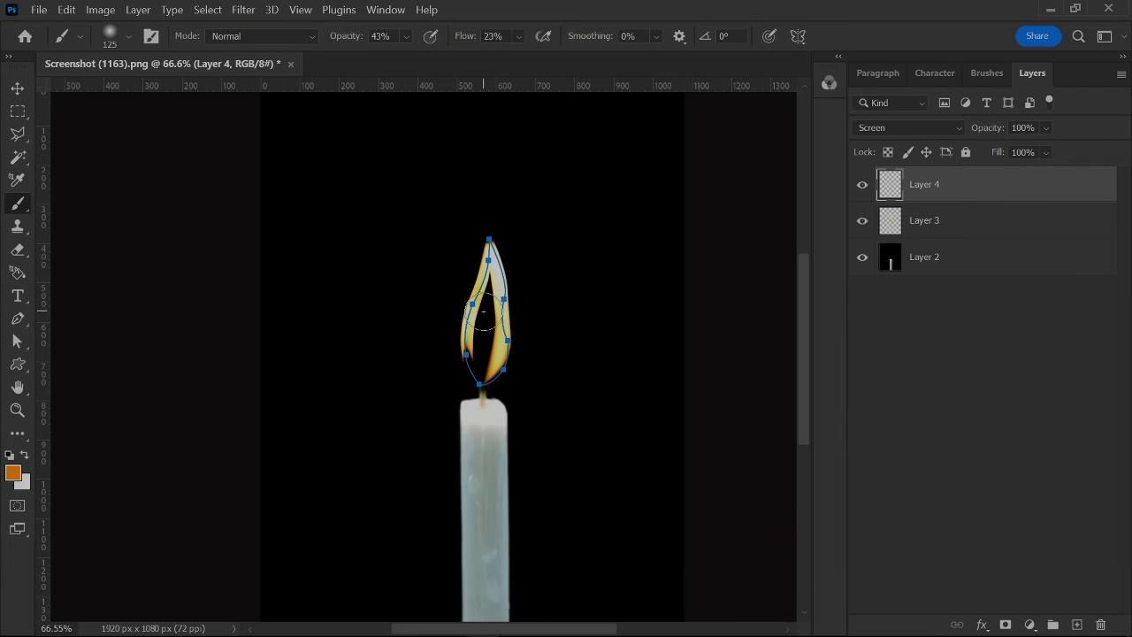
- Enlarge the brush to 200 px and paint an orange glow over and around the flame on Layer 4
key(bracketright)
key(bracketright)
mouse_move(483, 313)
mouse_down()
mouse_move(524, 309)
mouse_move(486, 322)
mouse_move(483, 340)
mouse_move(491, 234)
mouse_move(486, 365)
mouse_move(485, 252)
mouse_move(486, 362)
mouse_move(478, 350)
mouse_move(510, 266)
mouse_move(472, 299)
mouse_up()
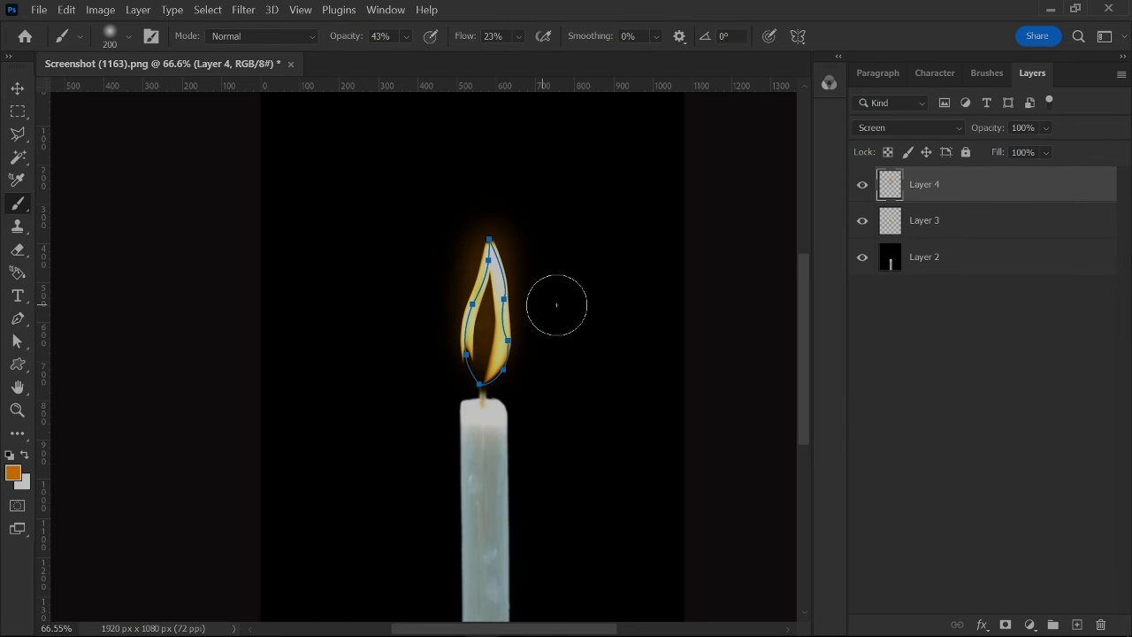
- On Layer 3, convert the flame path to a selection and deselect it to clear the outline
click(953, 223)
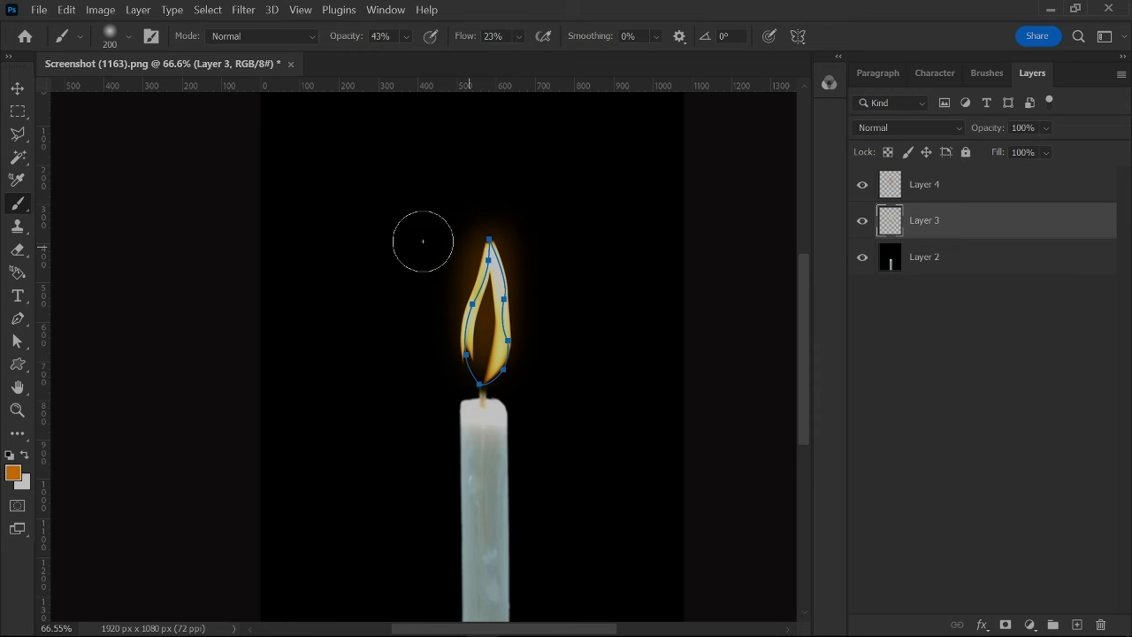
key(ctrl+Return)
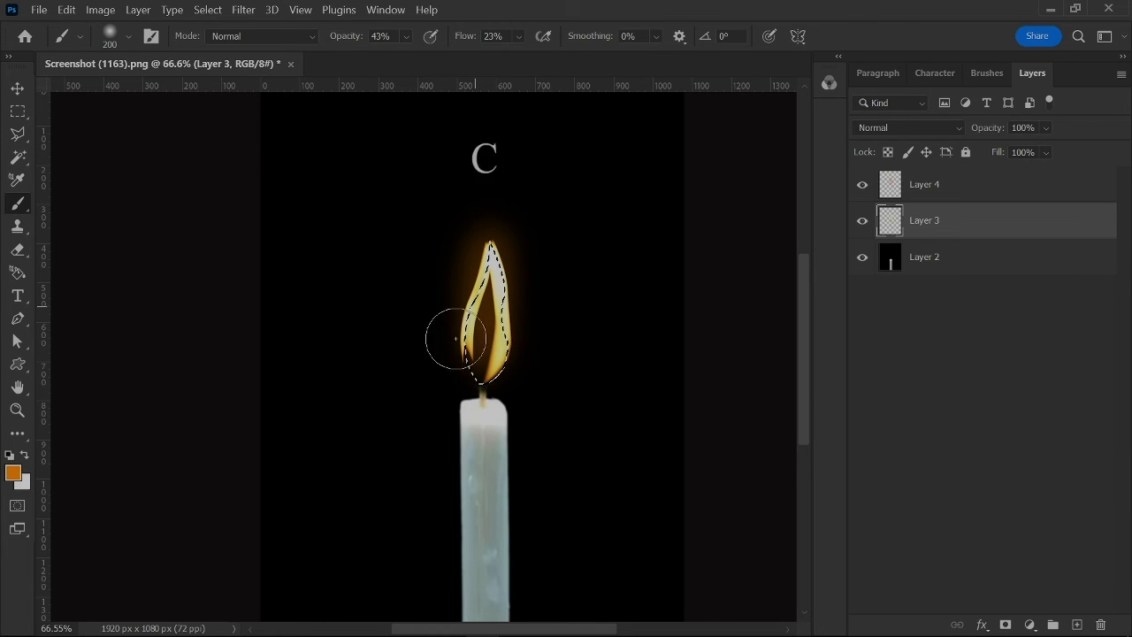
click(208, 10)
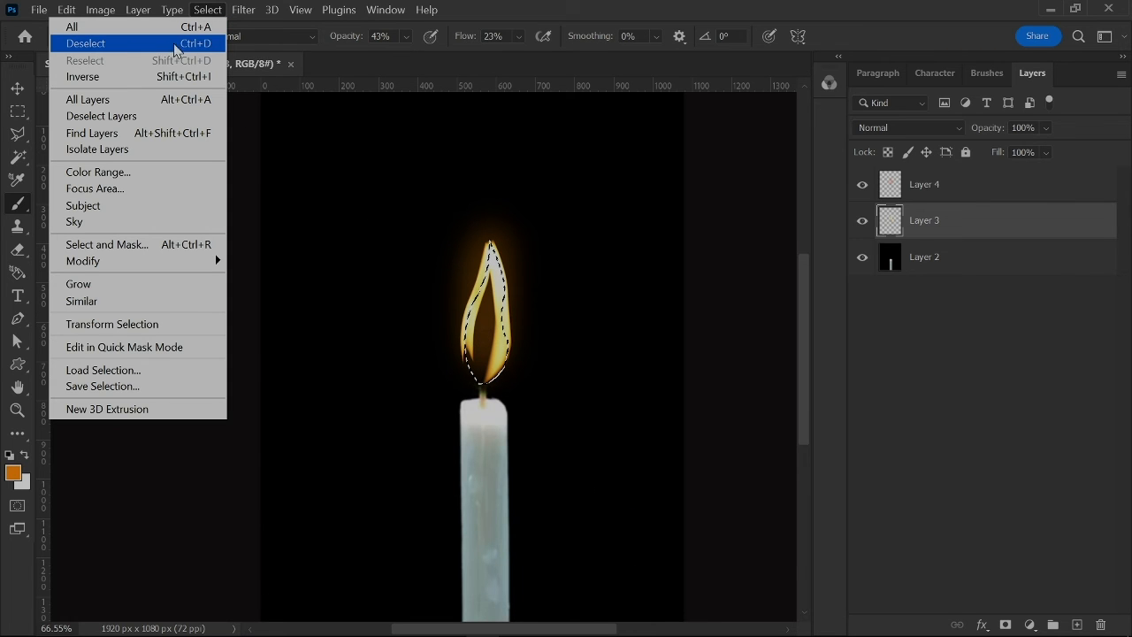
click(164, 53)
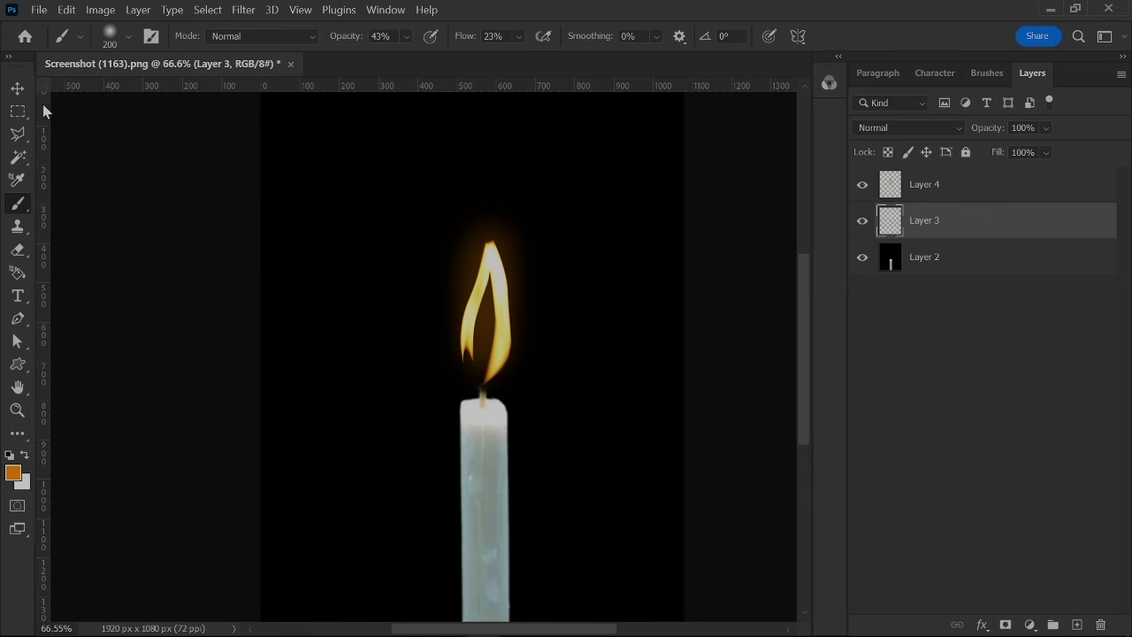
- Merge the flame on Layer 3 with the painted glow on Layer 4 into one layer, and leave no layer selected
click(18, 89)
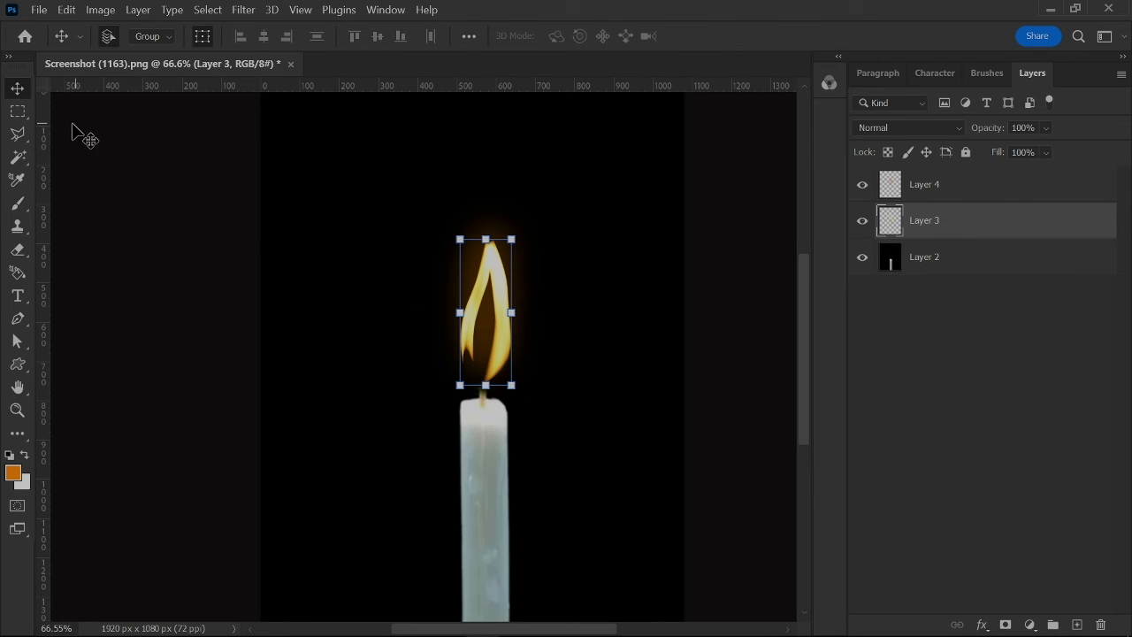
click(726, 369)
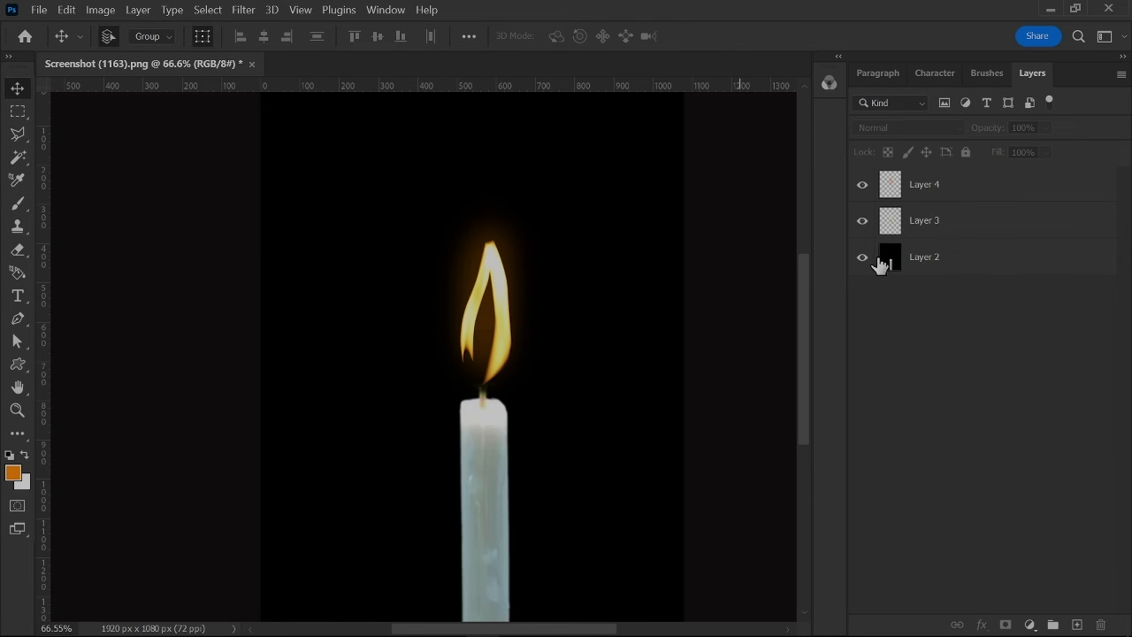
click(943, 225)
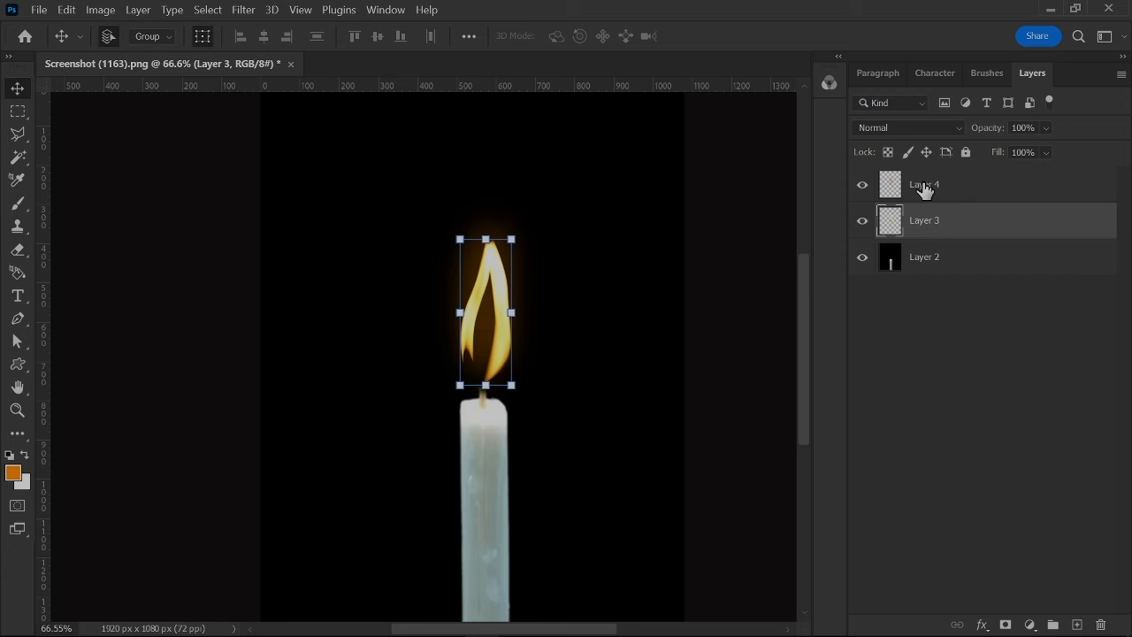
shift+click(924, 187)
key(ctrl+e)
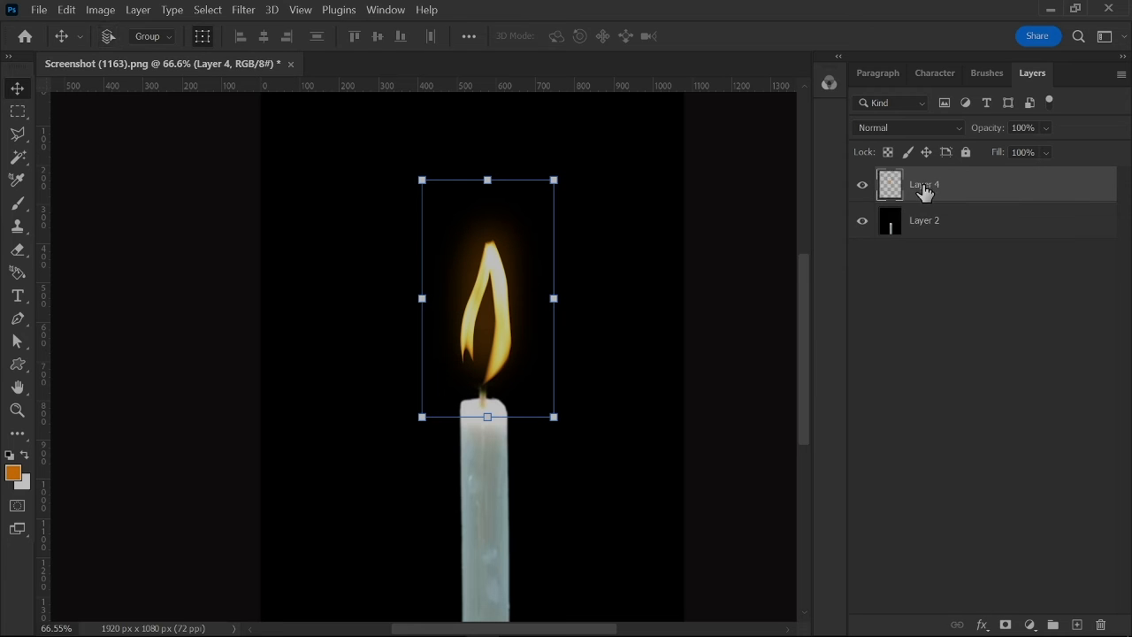
click(720, 281)
- Examine the merged flame, its glow and the wick area both up close and in the full picture
scroll(422, 355, up, 8)
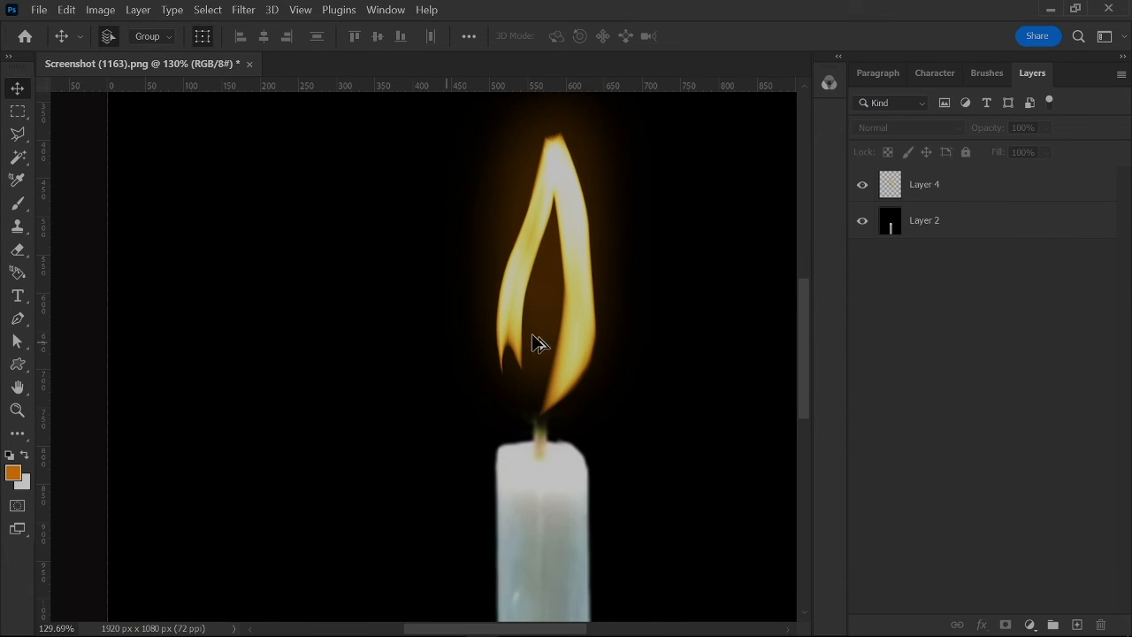
scroll(461, 425, down, 6)
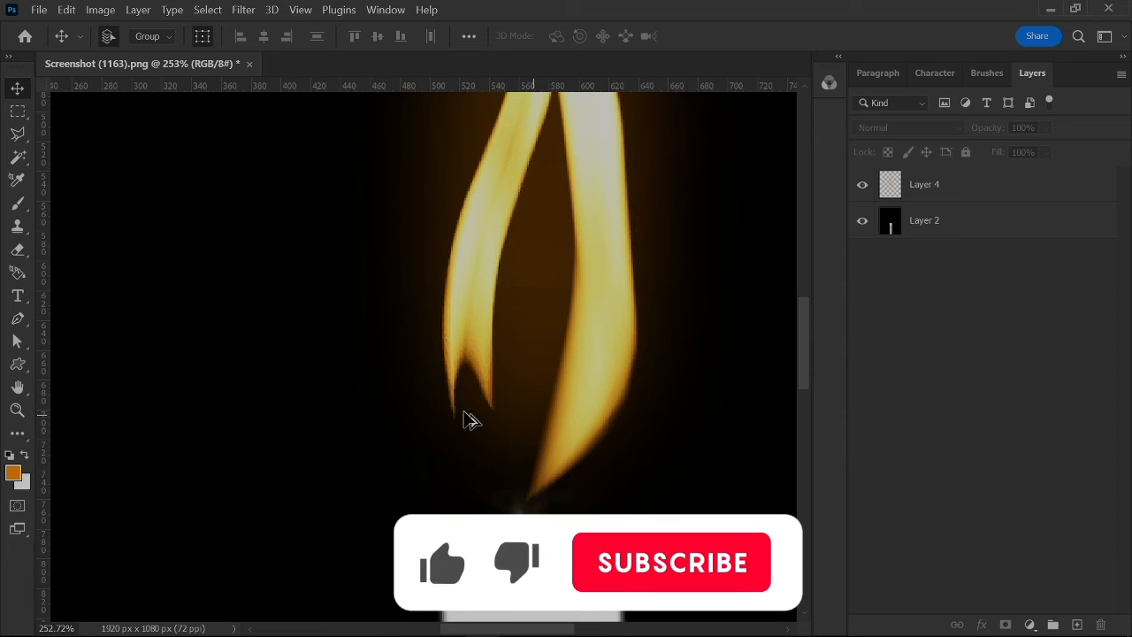
scroll(636, 429, up, 2)
scroll(474, 356, down, 4)
scroll(429, 329, up, 2)
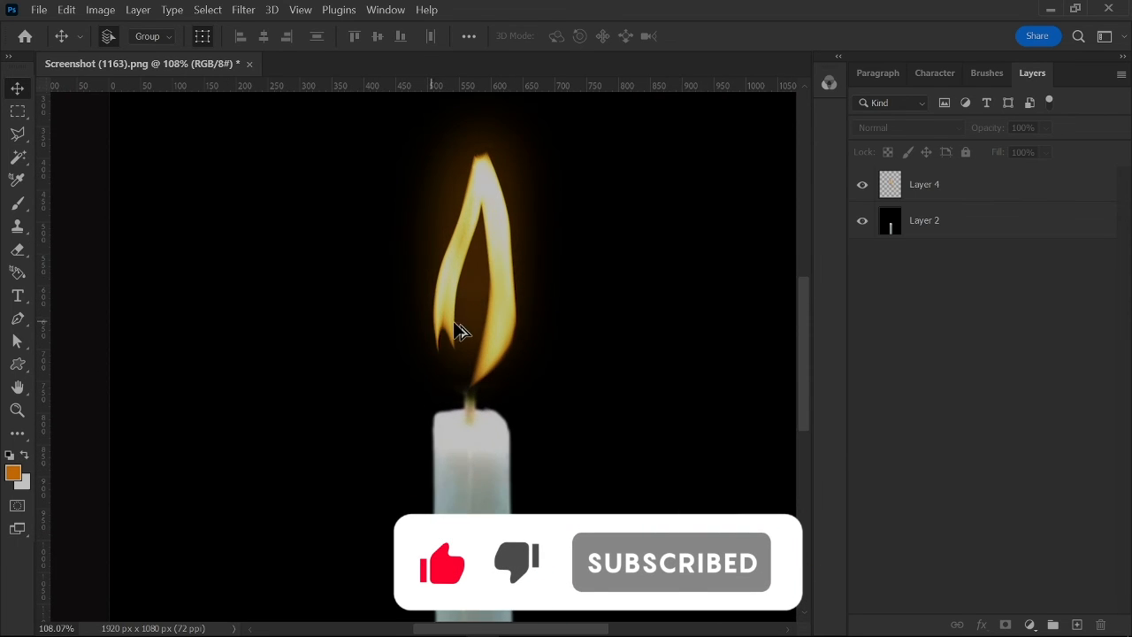
scroll(442, 328, down, 1)
scroll(456, 329, up, 1)
scroll(461, 331, up, 2)
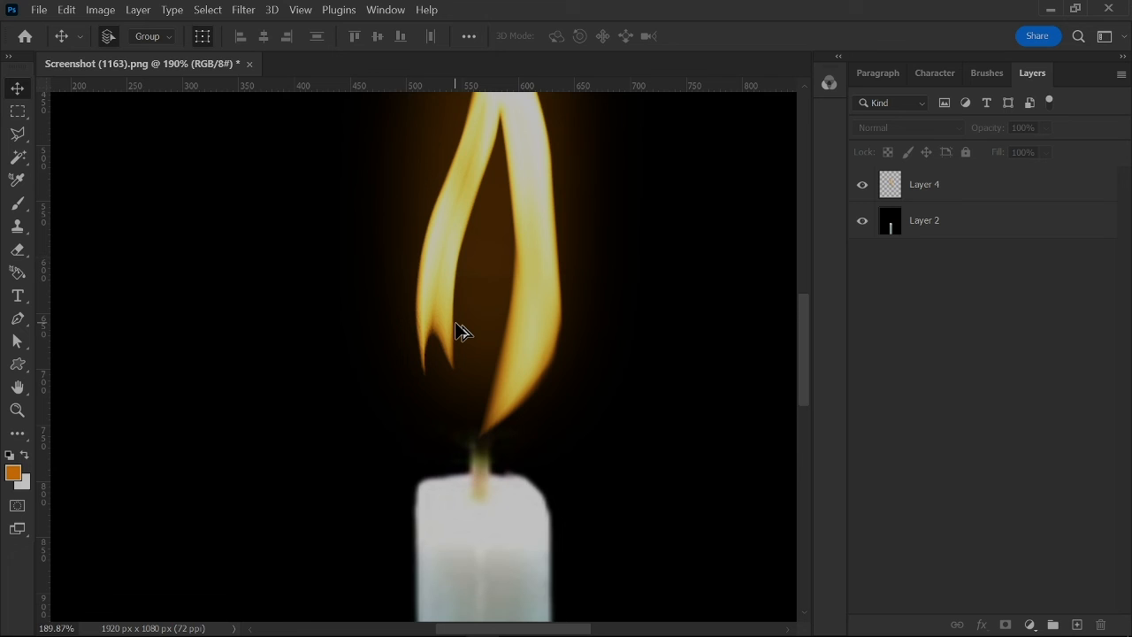
scroll(459, 332, down, 5)
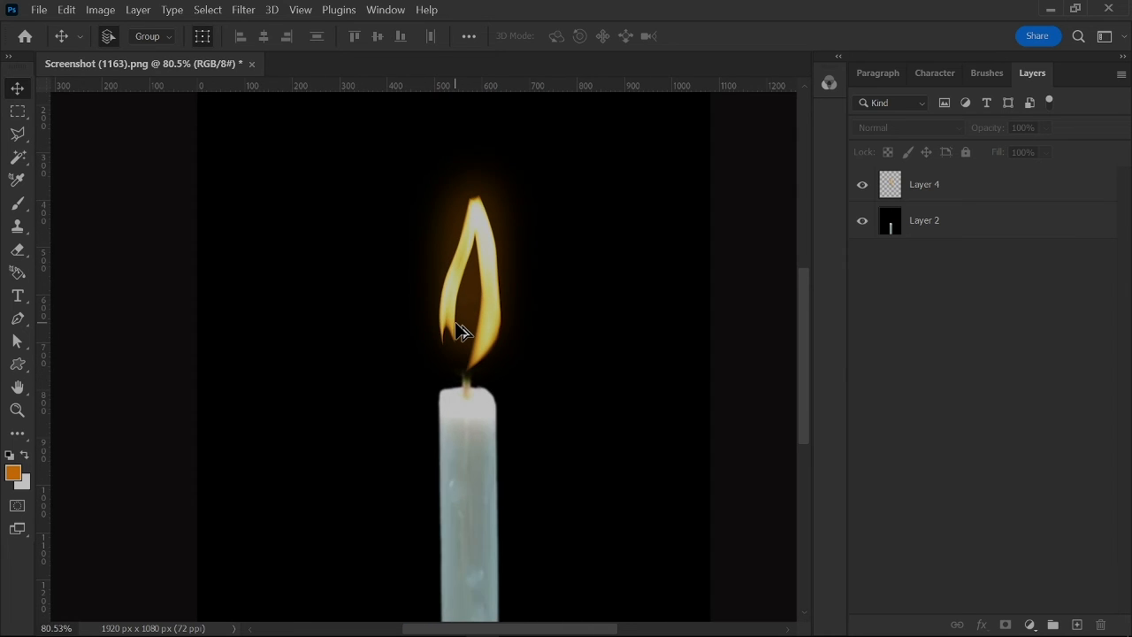
scroll(457, 325, up, 2)
scroll(459, 327, down, 2)
scroll(459, 327, down, 1)
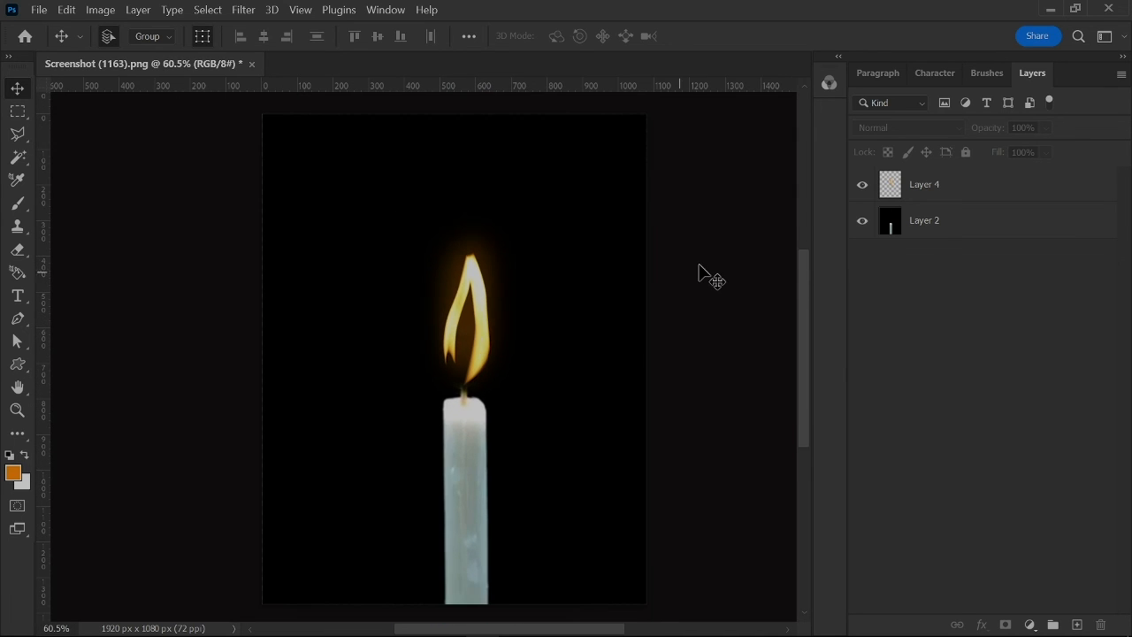
- Compare the candle with and without its flame by repeatedly isolating Layer 2 and restoring the other layer's visibility
alt+click(862, 225)
alt+click(863, 225)
alt+click(863, 224)
alt+click(863, 224)
alt+click(863, 224)
alt+click(863, 224)
alt+click(863, 225)
alt+click(863, 225)
alt+click(863, 225)
alt+click(863, 224)
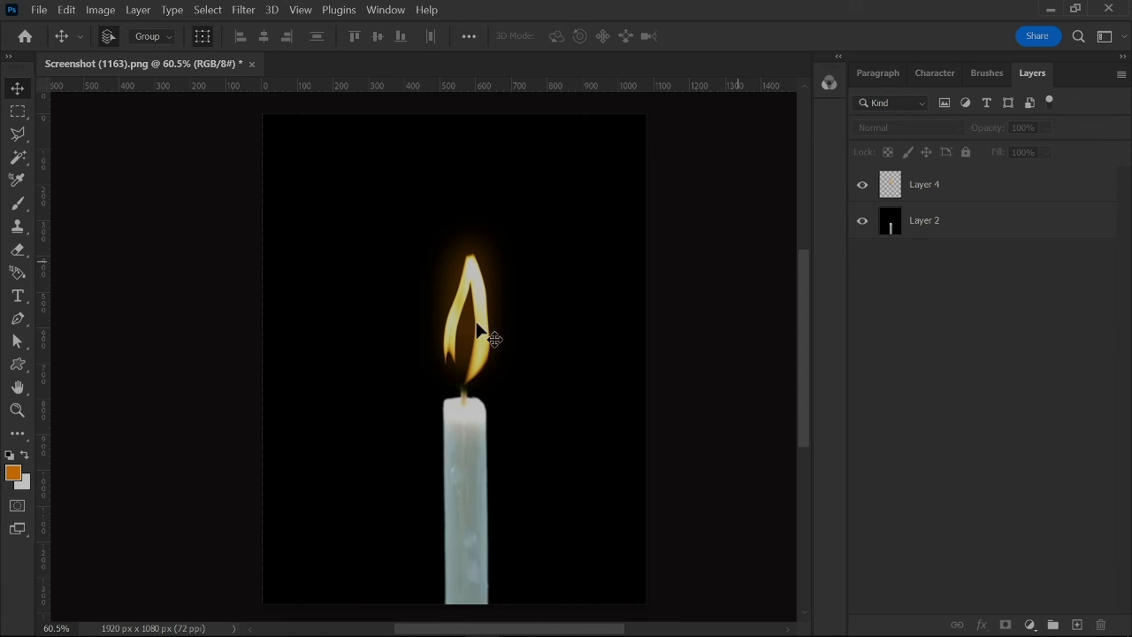
scroll(399, 379, up, 3)
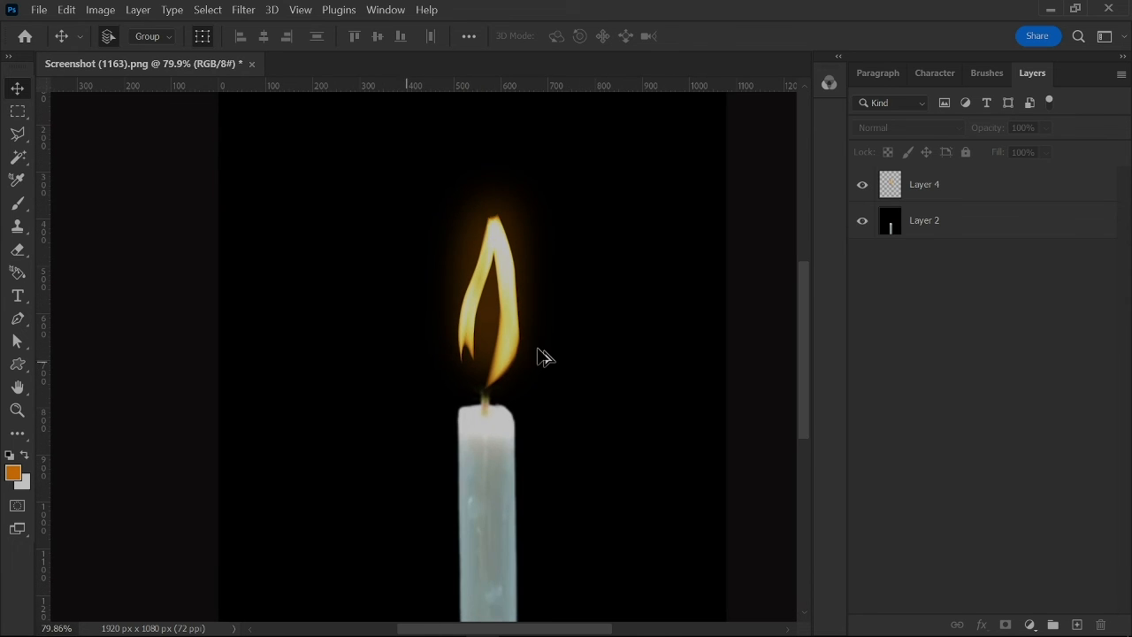